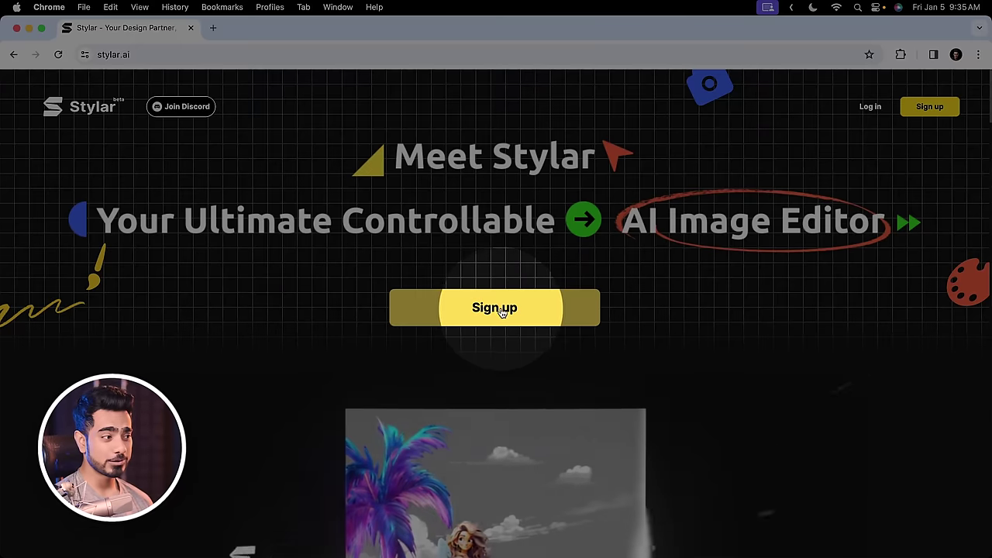
# Sign up, confirm the 200-credit balance, and open a new blank 1536 × 1536 project.
pyautogui.click(499, 313)
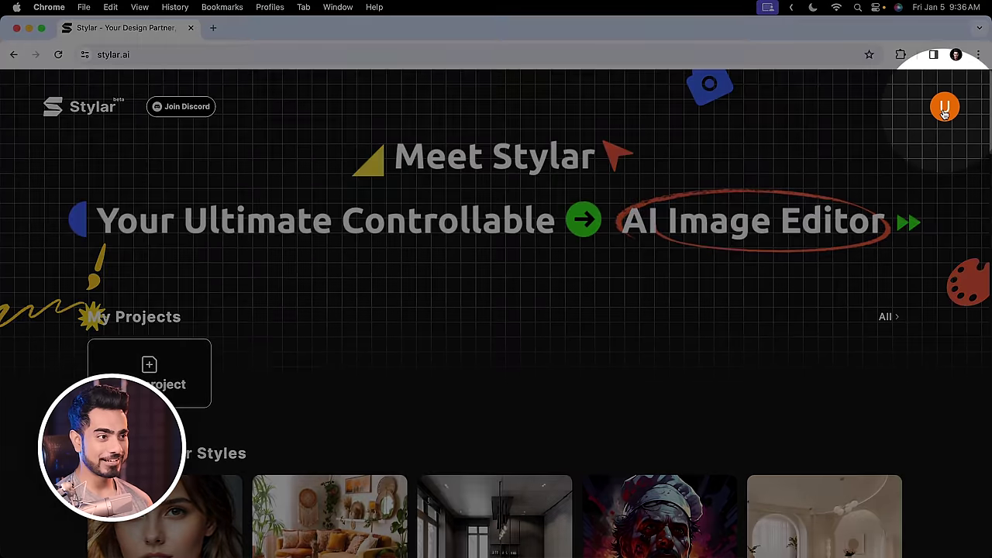
pyautogui.click(944, 111)
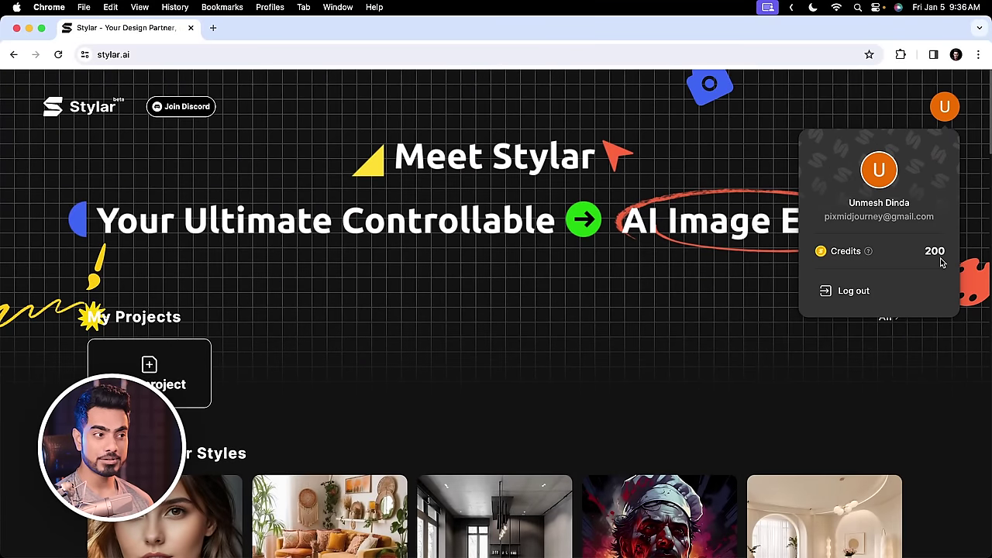
pyautogui.click(204, 328)
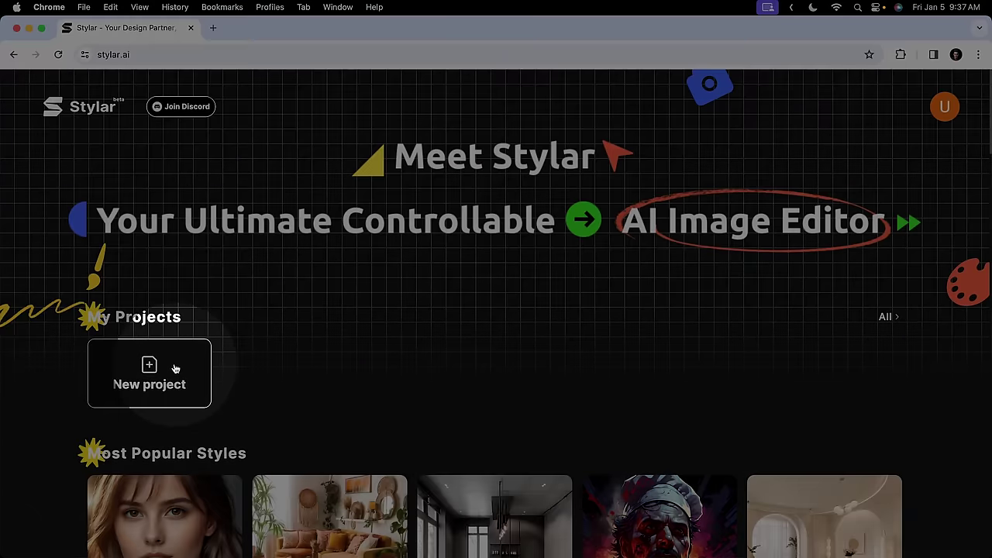
pyautogui.click(175, 369)
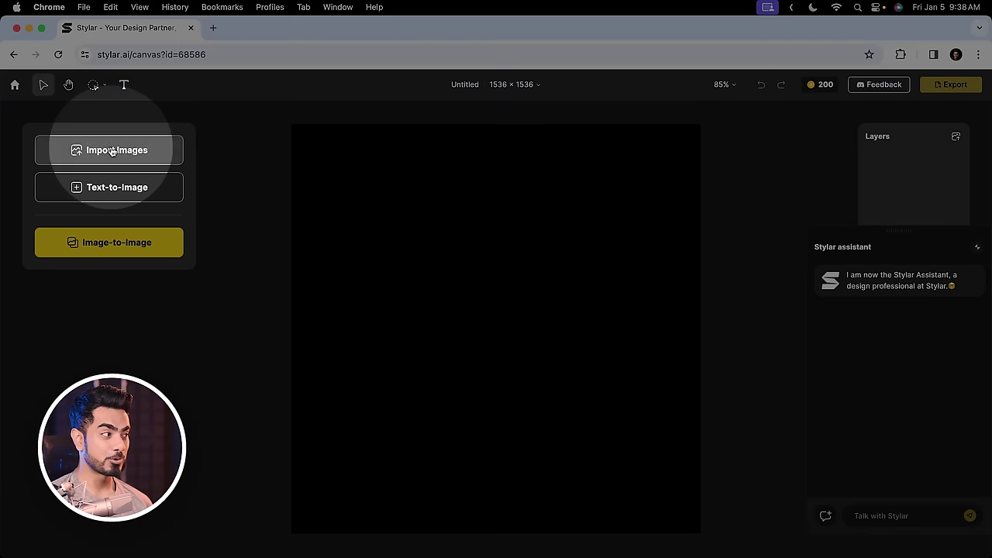
# Import Ben10.webp, enlarge it to fill the canvas, and bring up Image-to-Image settings.
pyautogui.click(114, 165)
pyautogui.click(384, 191)
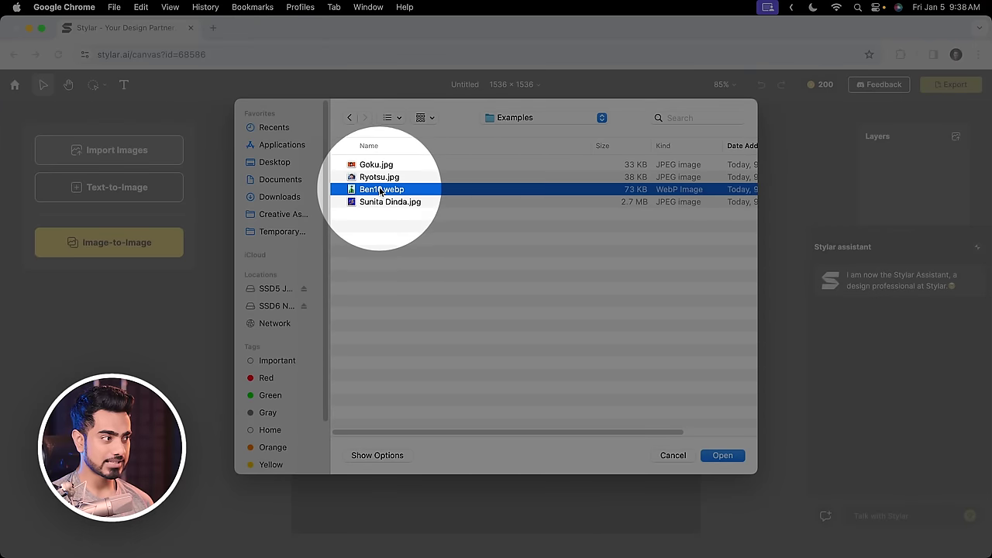
pyautogui.click(734, 457)
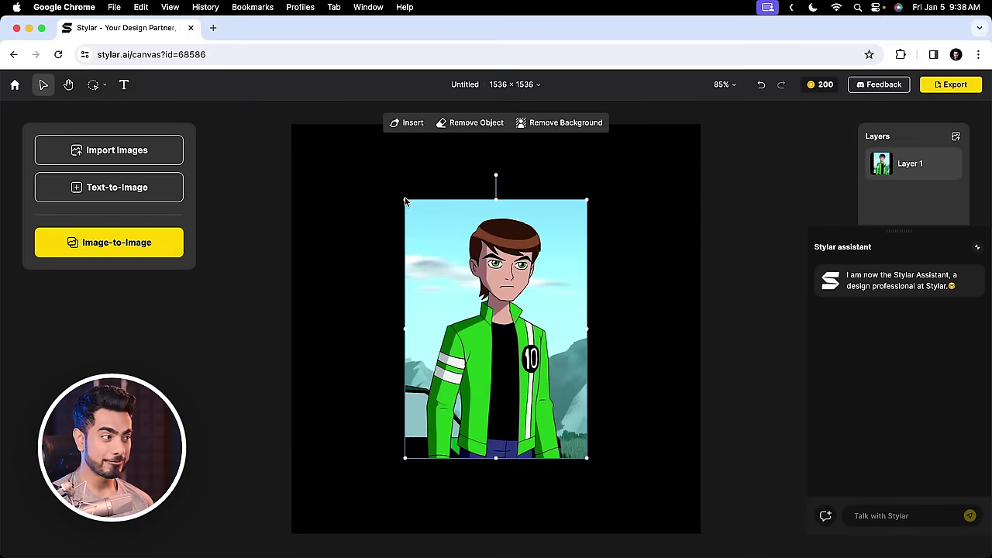
pyautogui.moveTo(386, 180); pyautogui.dragTo(341, 102)
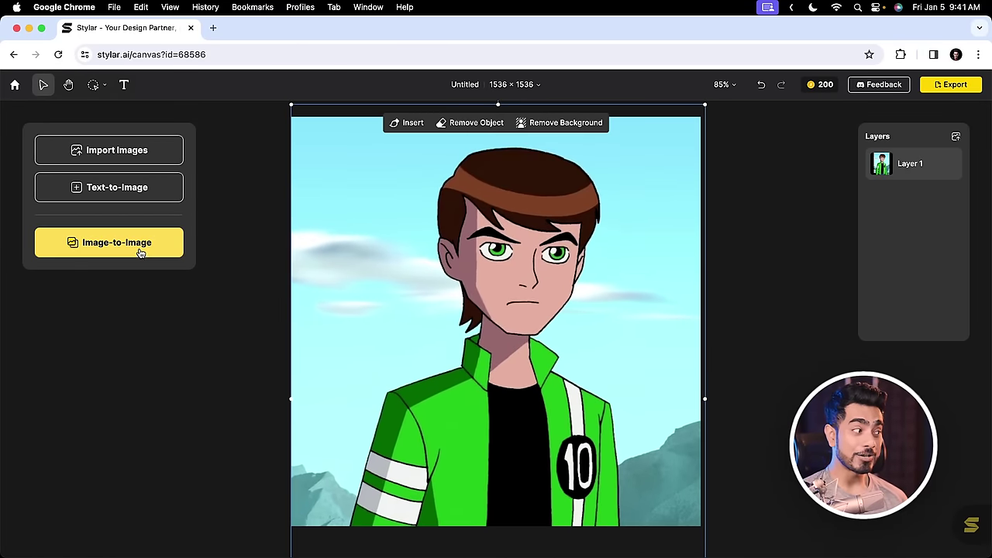
pyautogui.click(140, 245)
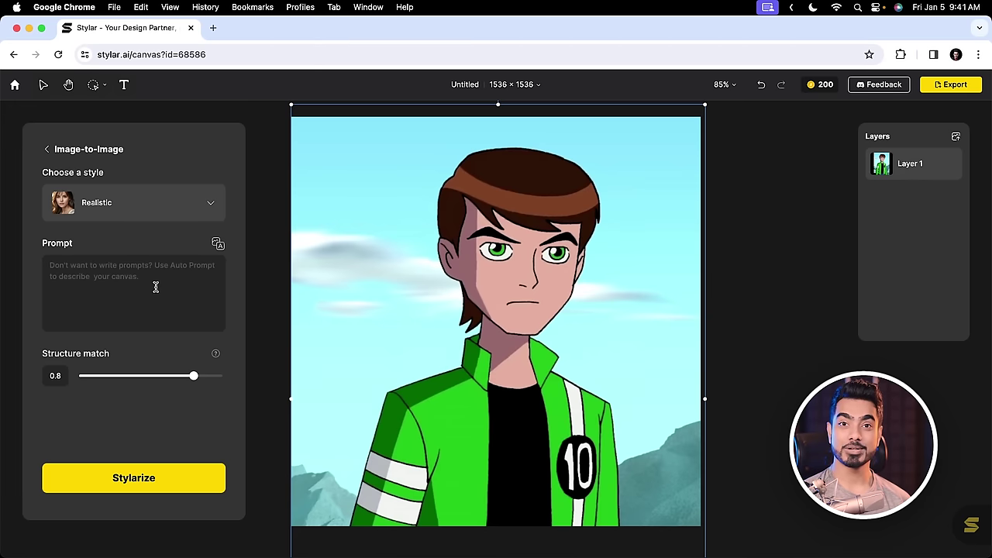
# Auto-generate a prompt describing the cartoon, regenerating it once.
pyautogui.click(218, 245)
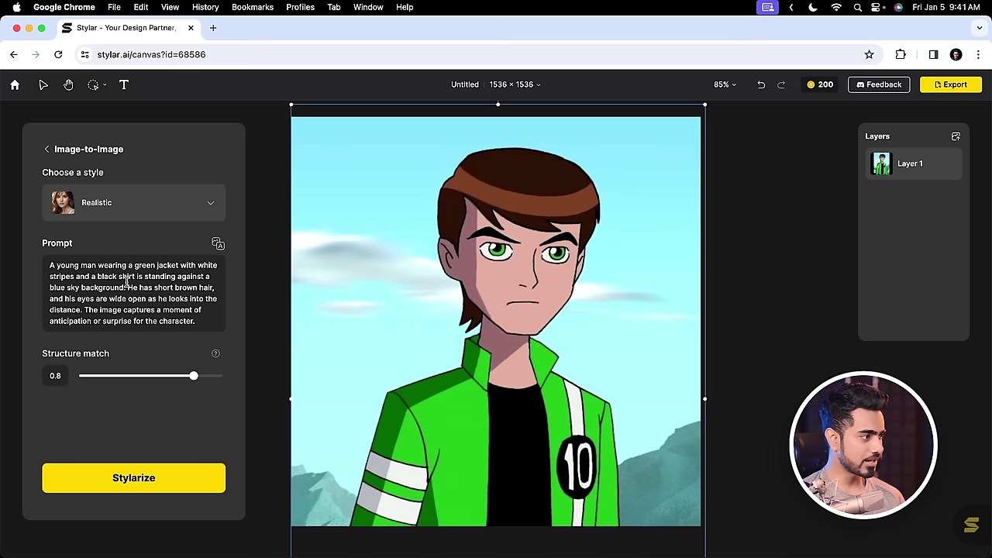
pyautogui.click(218, 245)
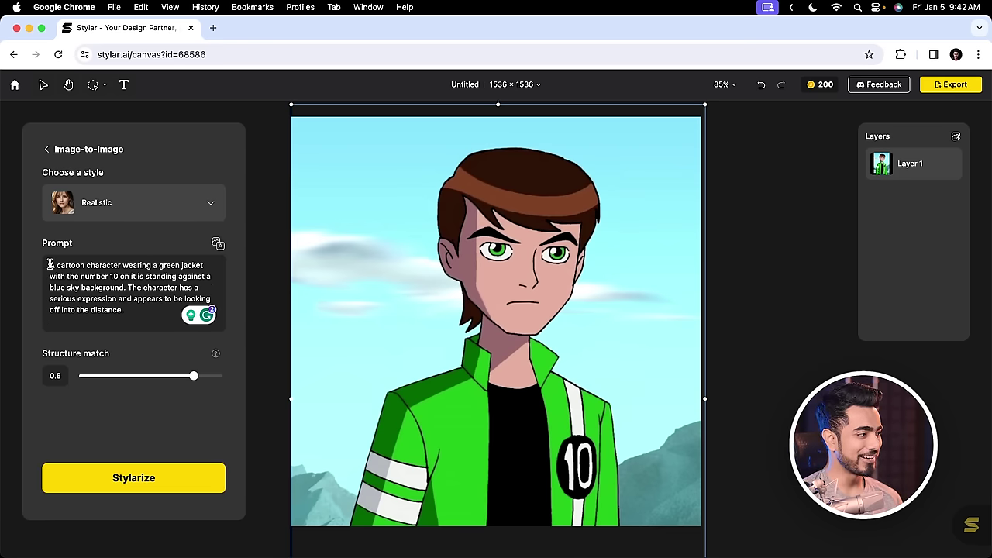
pyautogui.moveTo(50, 265); pyautogui.dragTo(131, 273)
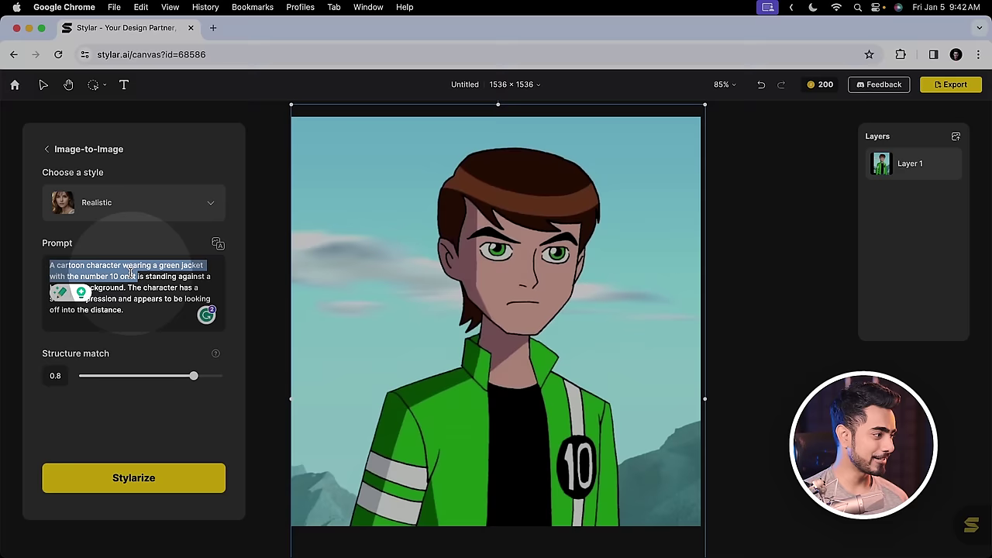
pyautogui.click(219, 390)
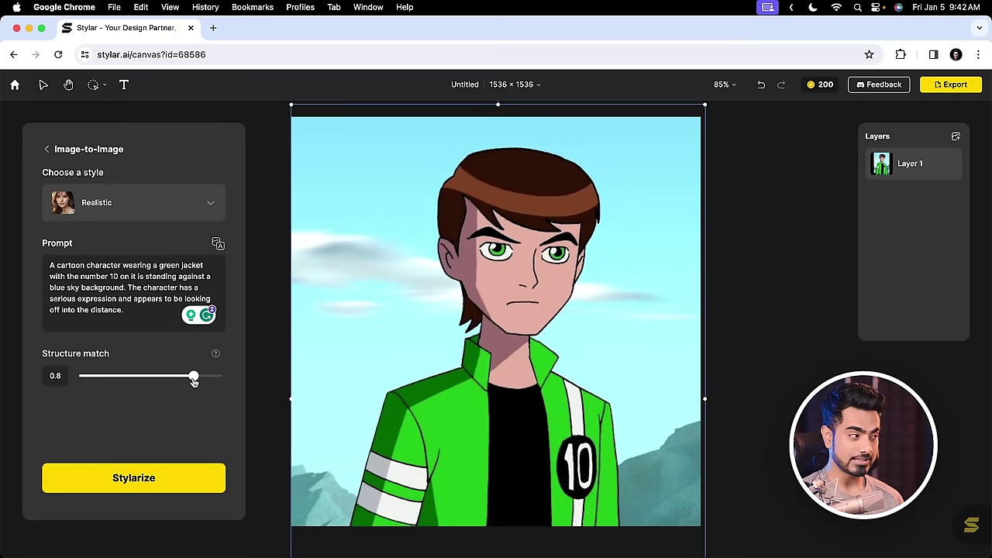
# Set structure match to 1, keep the Realistic style, and generate four realistic results.
pyautogui.moveTo(194, 377); pyautogui.dragTo(247, 375)
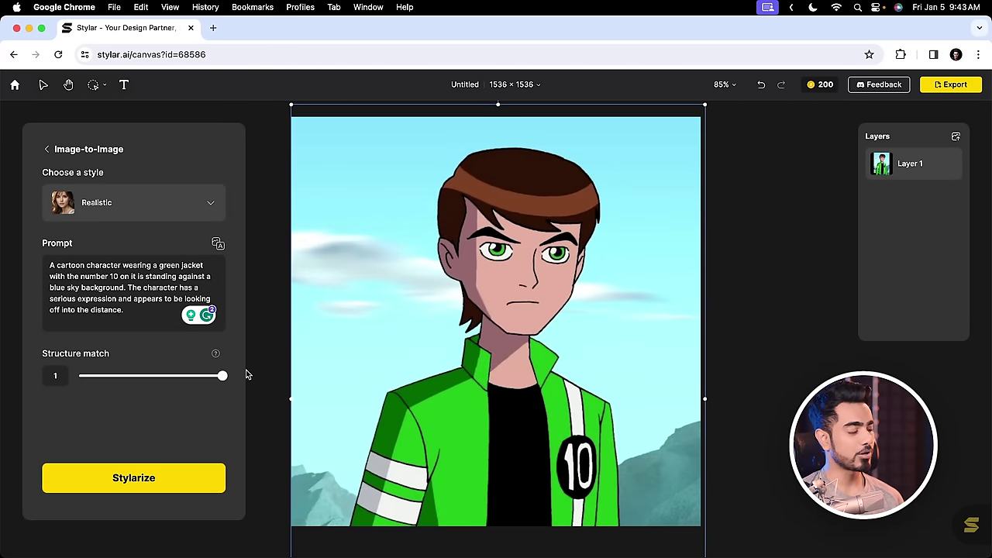
pyautogui.click(140, 198)
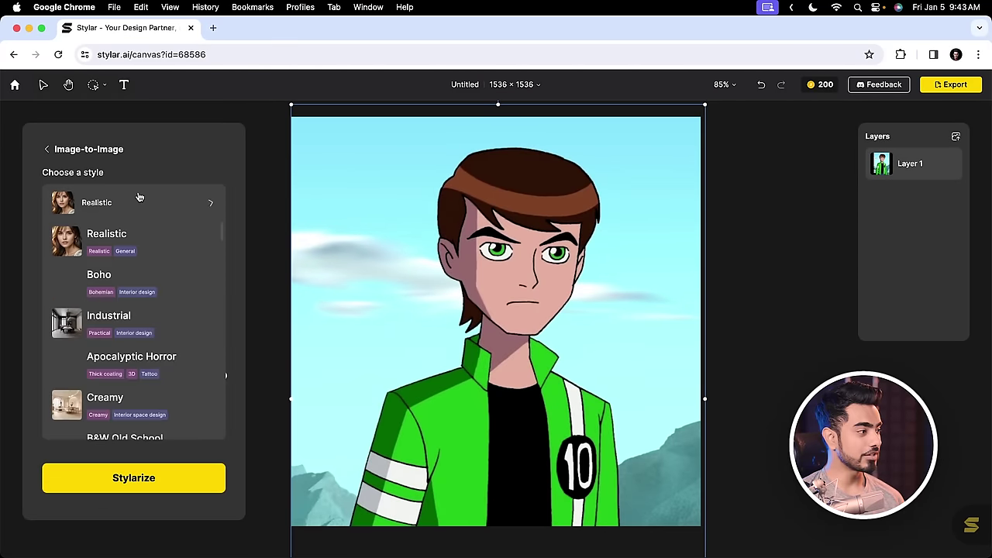
pyautogui.scroll(-2, 139, 349)
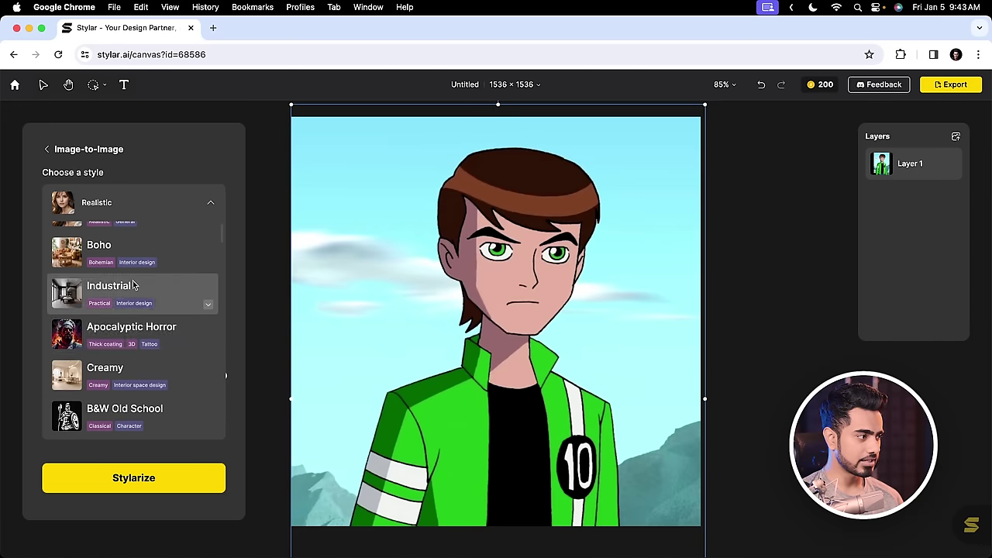
pyautogui.scroll(-3, 135, 341)
pyautogui.scroll(4, 138, 302)
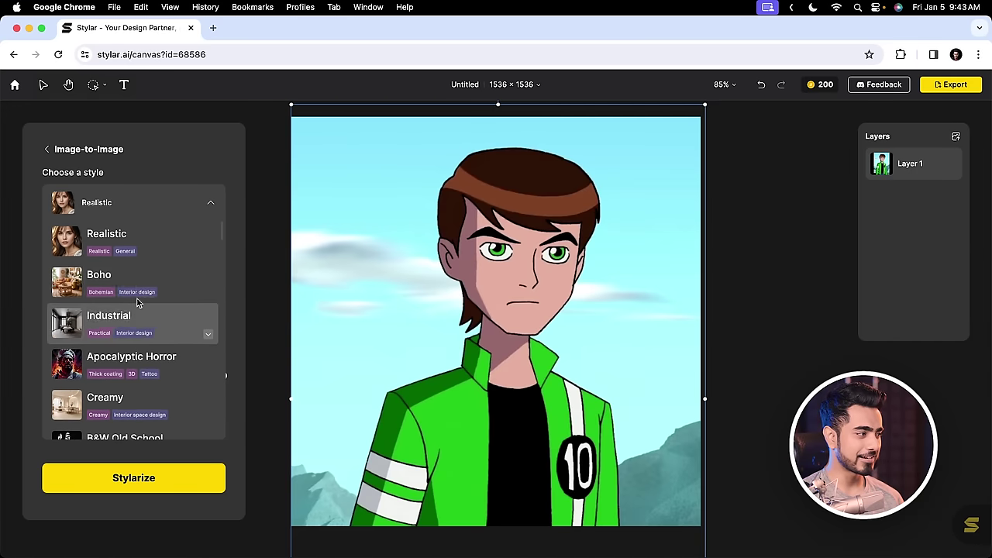
pyautogui.click(137, 249)
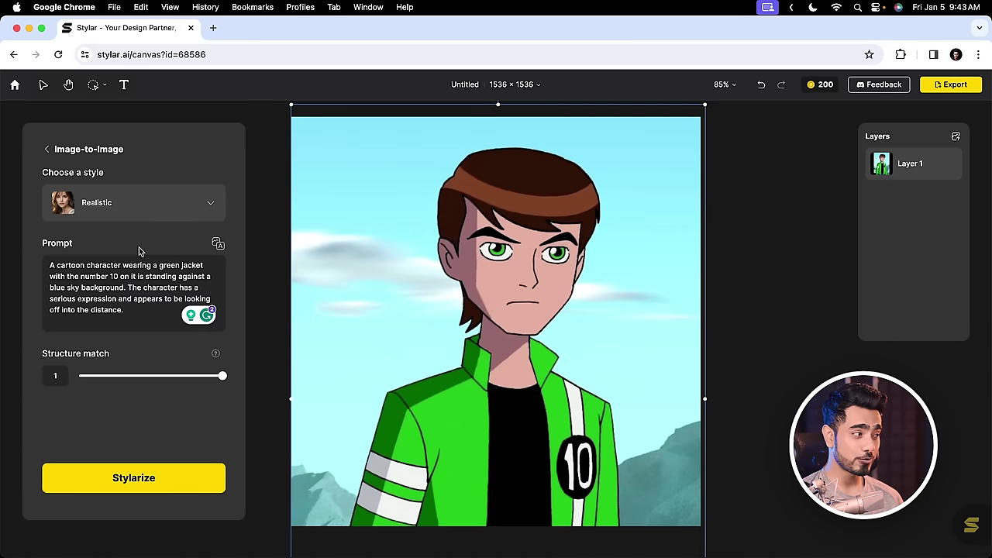
pyautogui.click(154, 483)
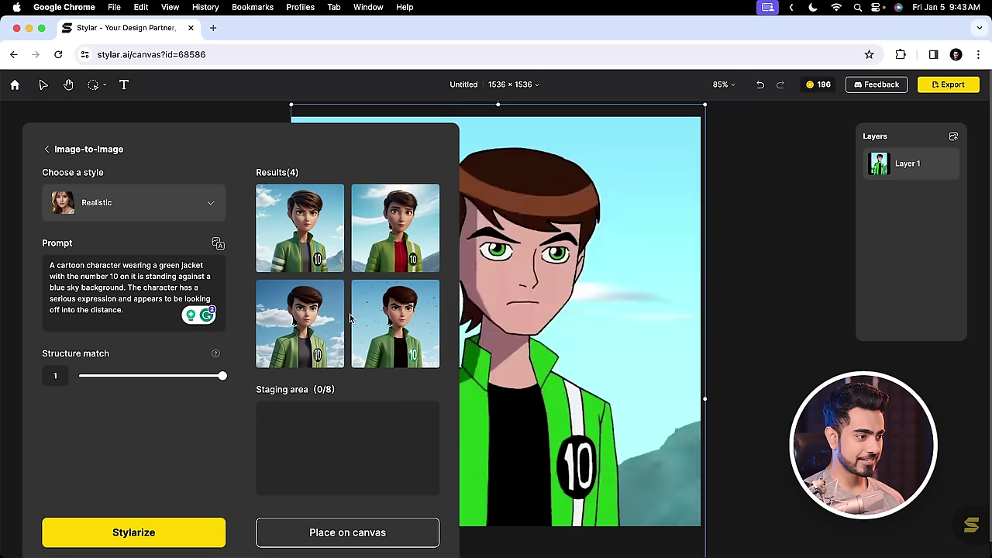
# Lower structure match to 0.8 and generate a second batch of realistic Ben10 results.
pyautogui.moveTo(379, 238)
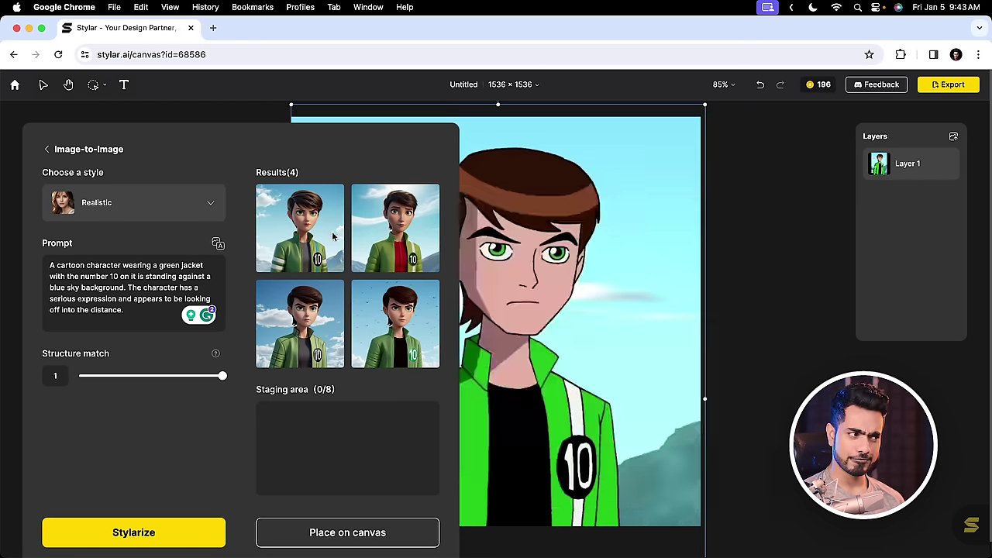
pyautogui.moveTo(317, 236)
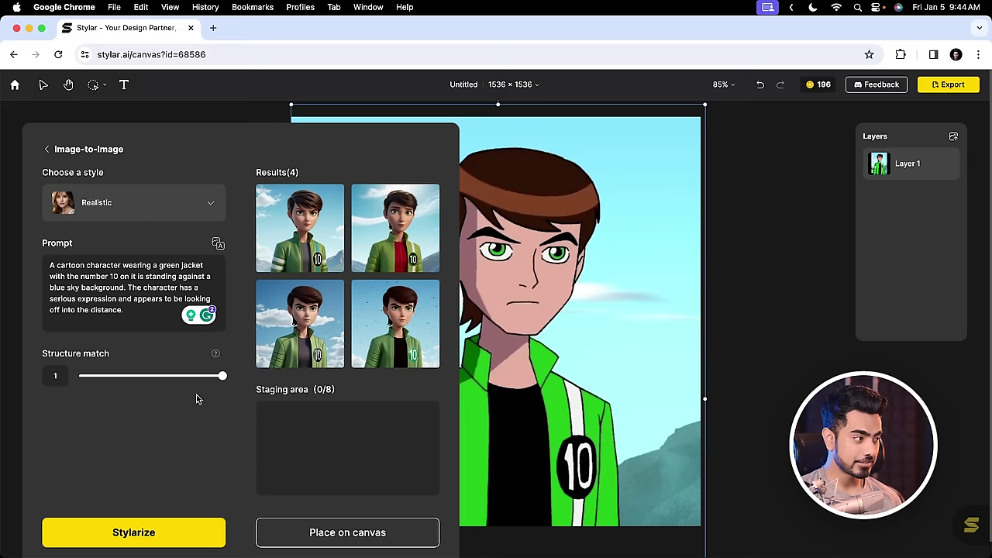
pyautogui.moveTo(222, 379); pyautogui.dragTo(195, 380)
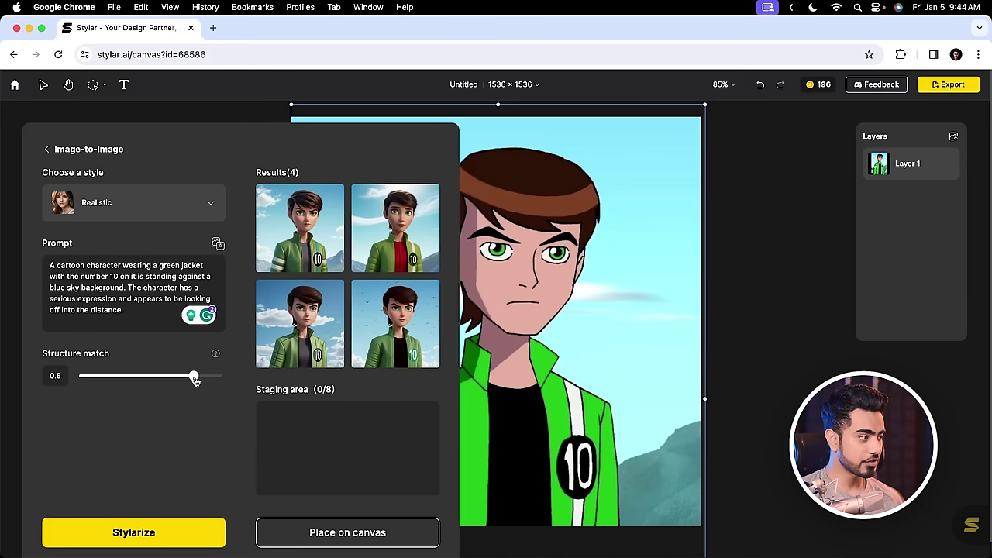
pyautogui.click(166, 539)
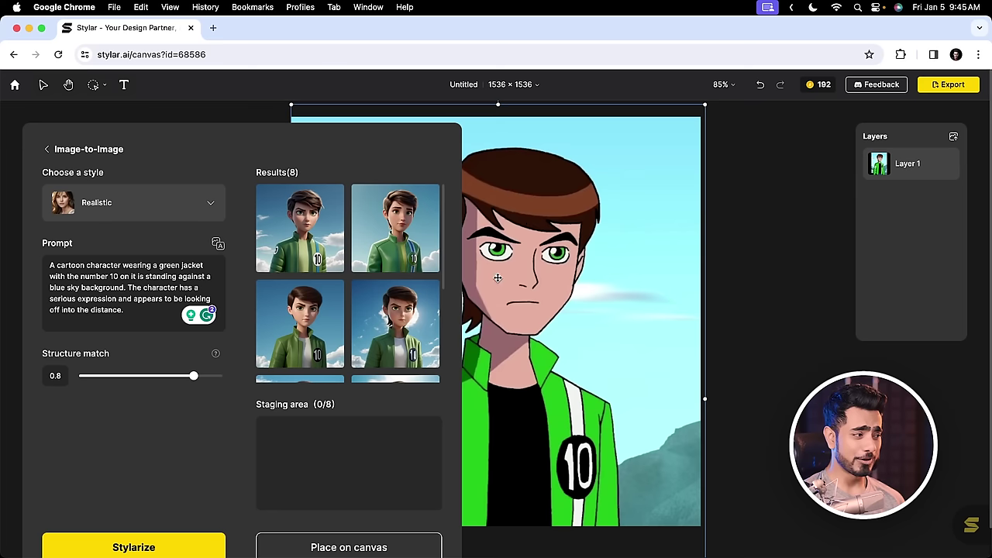
pyautogui.moveTo(263, 335)
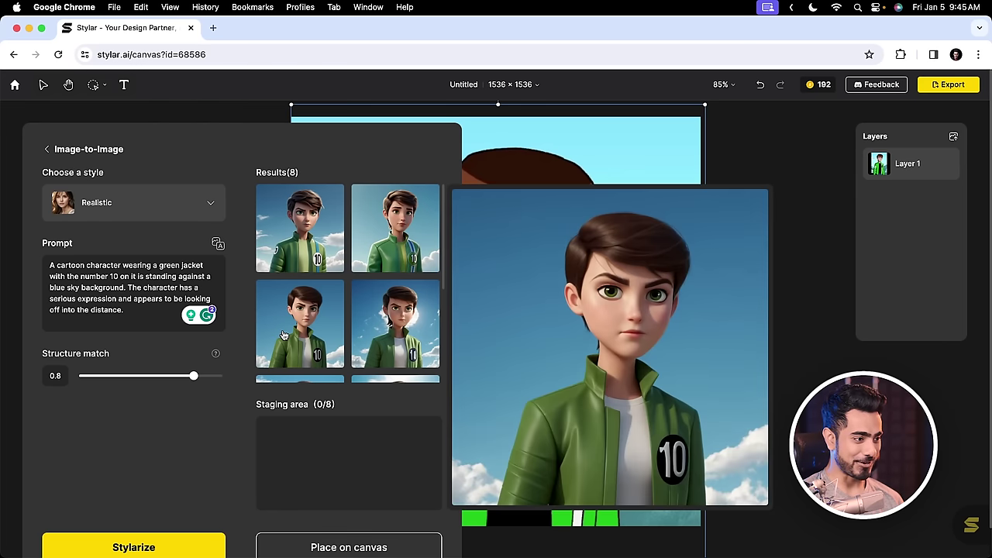
pyautogui.moveTo(403, 332)
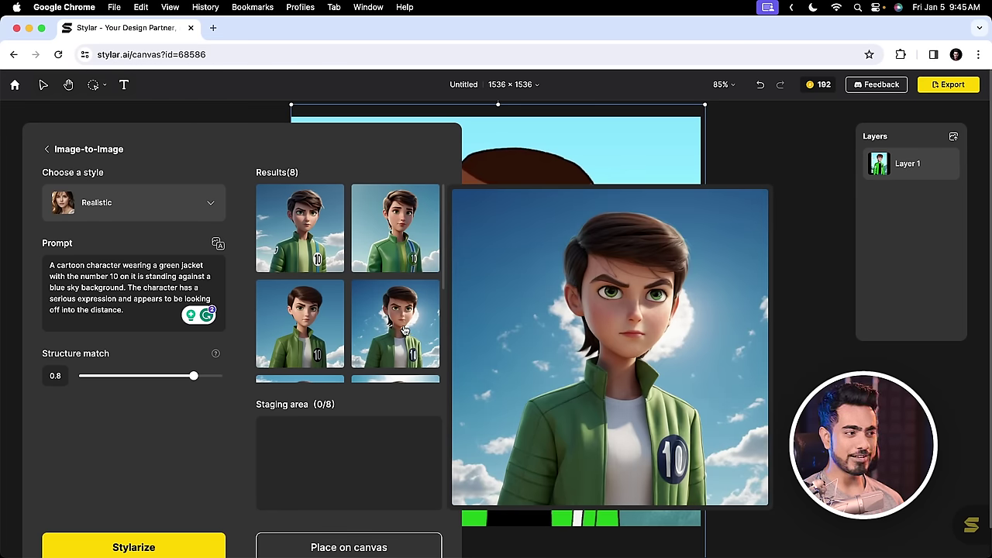
pyautogui.moveTo(406, 252)
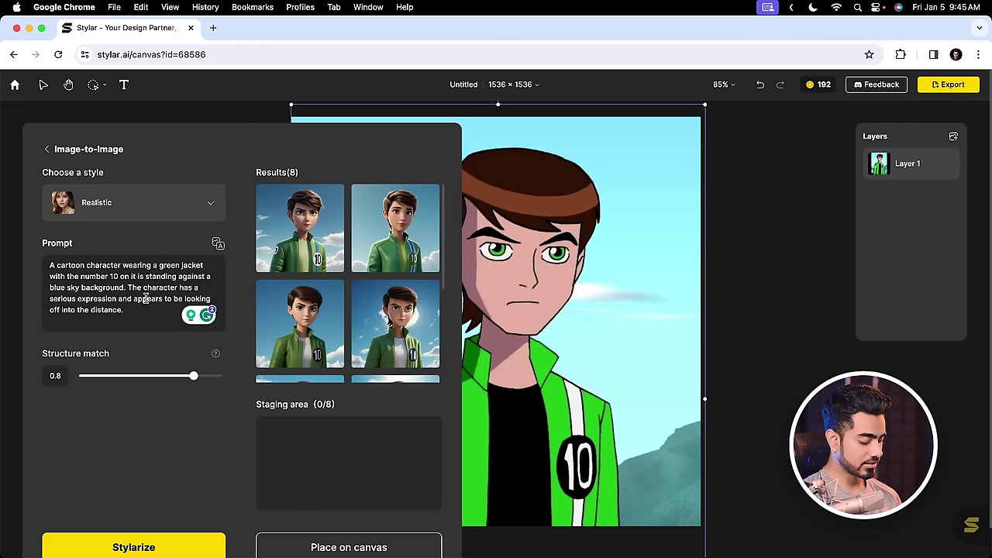
# Add 'of a boy' to the prompt and generate another batch.
pyautogui.click(121, 266)
pyautogui.write('of a boy')
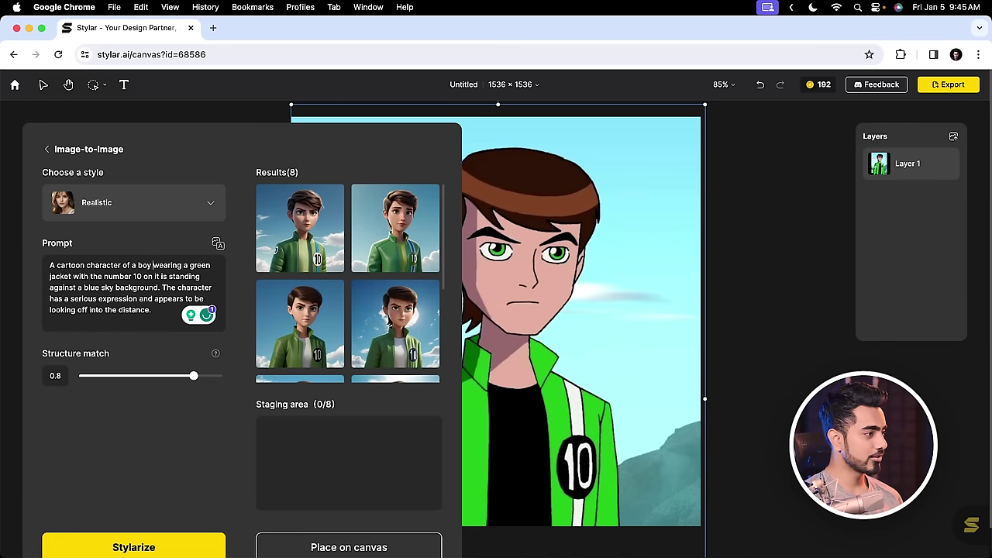
pyautogui.click(155, 549)
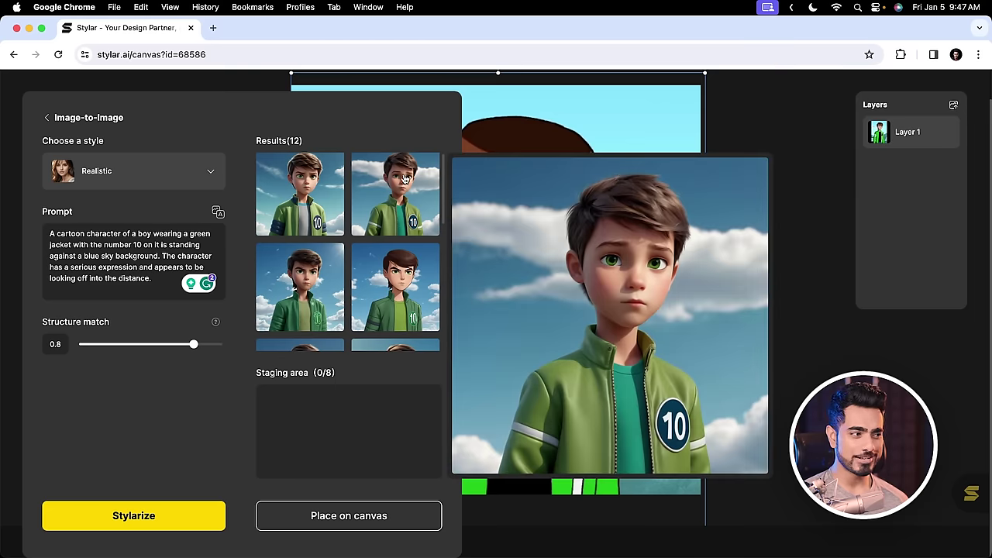
pyautogui.moveTo(403, 271)
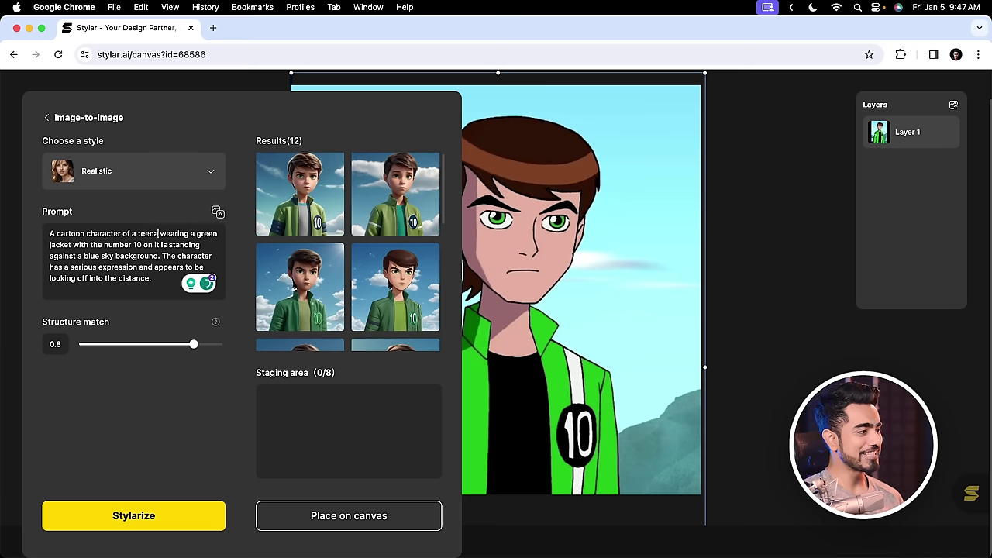
# Revise the prompt to 'a teenage boy' and generate again, reaching 16 results.
pyautogui.write('boy')
pyautogui.click(160, 513)
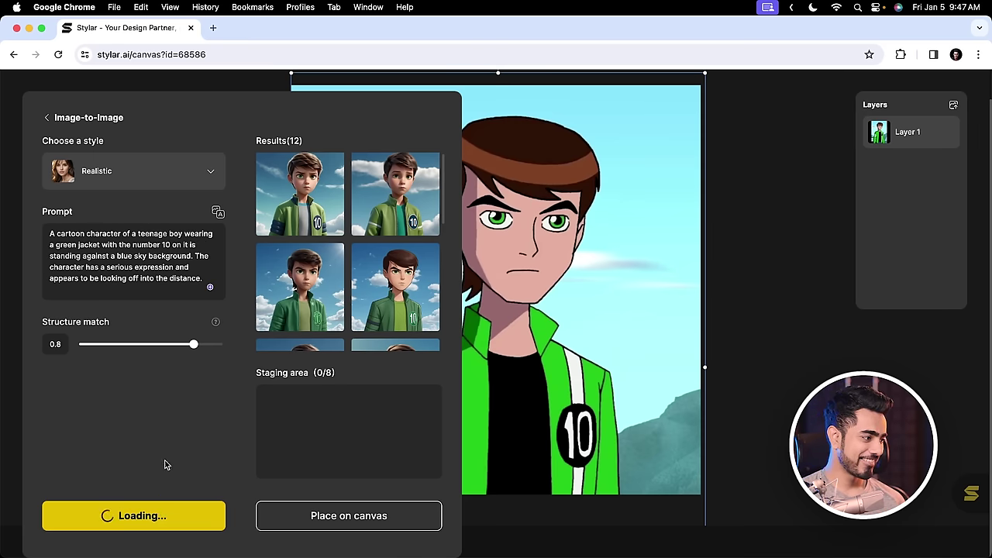
pyautogui.moveTo(376, 224)
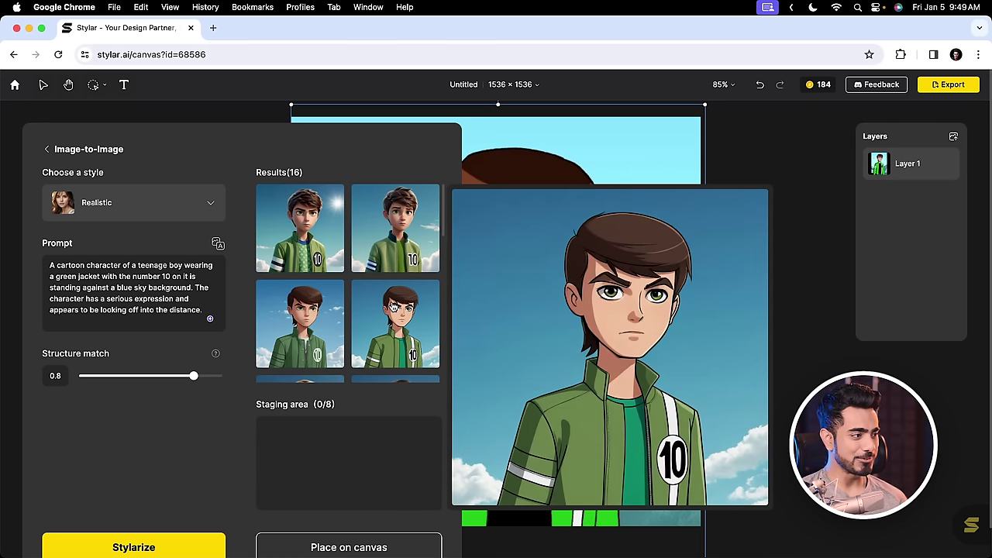
# Stage two realistic boy results and place them on the canvas as Layers 2 and 3.
pyautogui.scroll(-3, 393, 307)
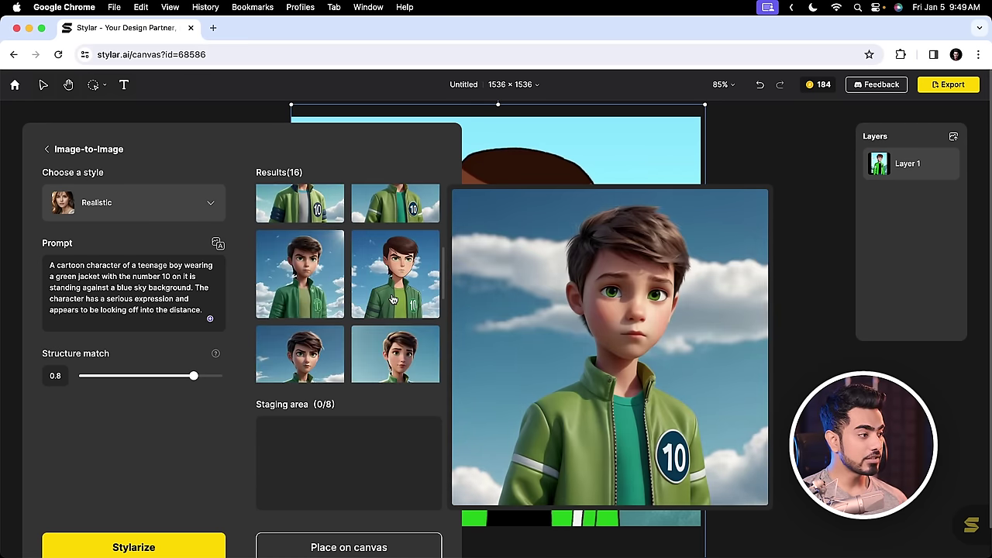
pyautogui.scroll(2, 394, 300)
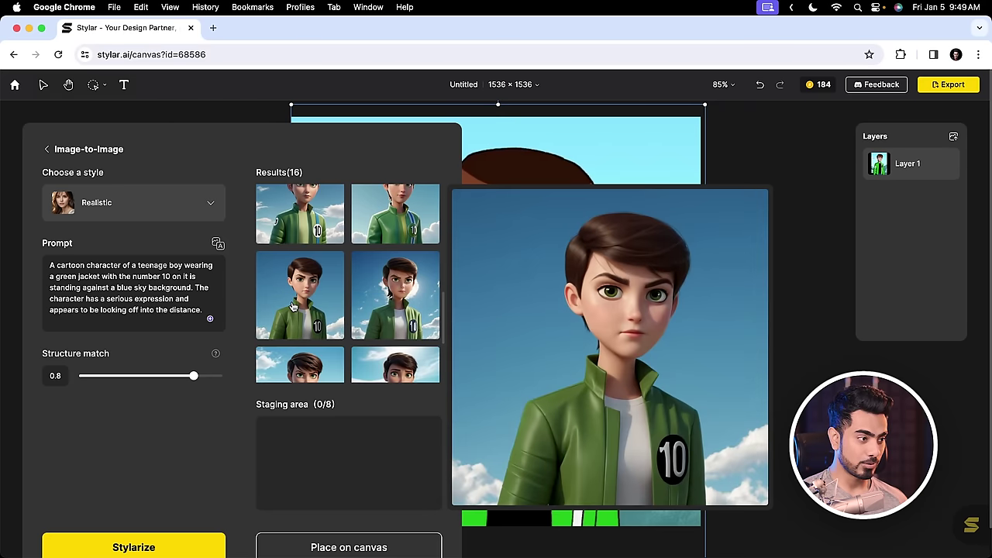
pyautogui.click(294, 307)
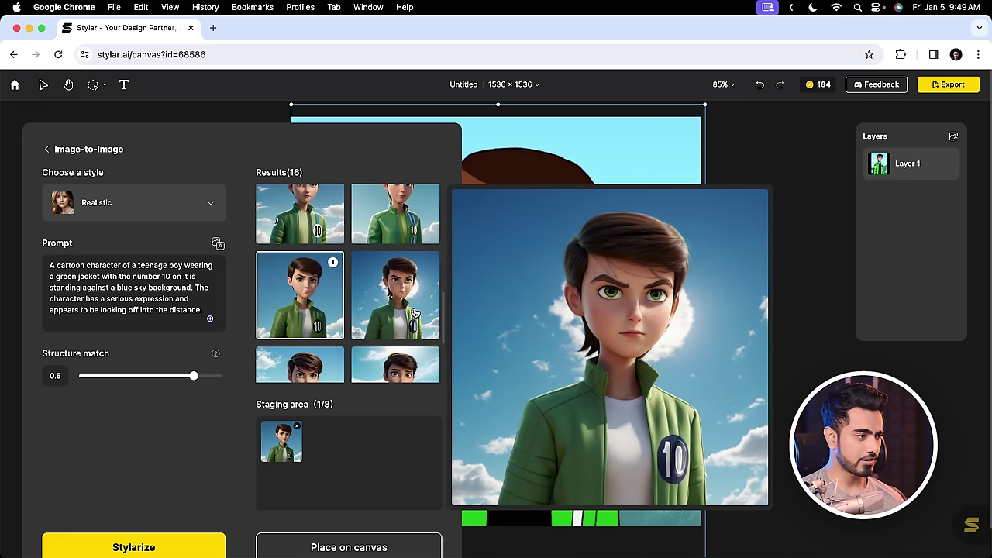
pyautogui.click(407, 293)
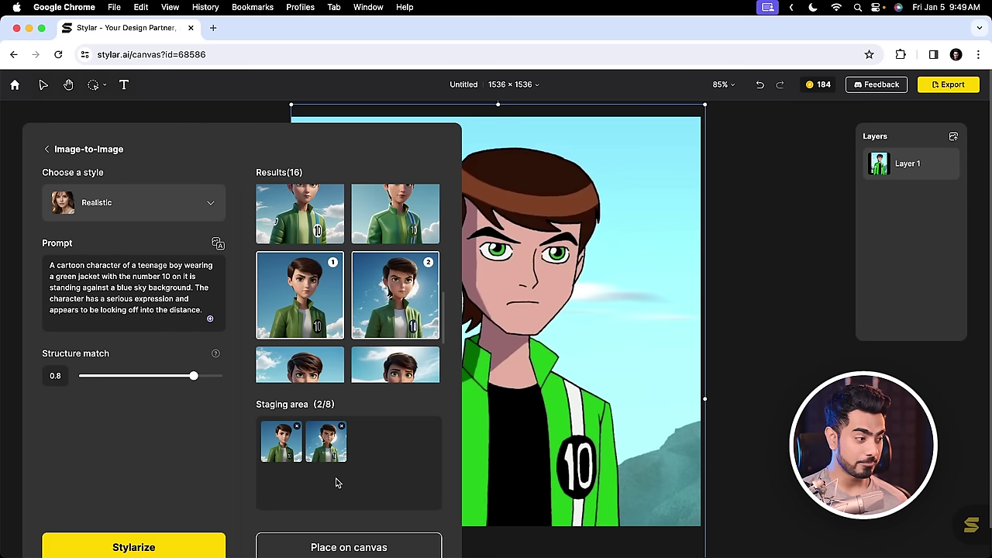
pyautogui.scroll(-1, 341, 504)
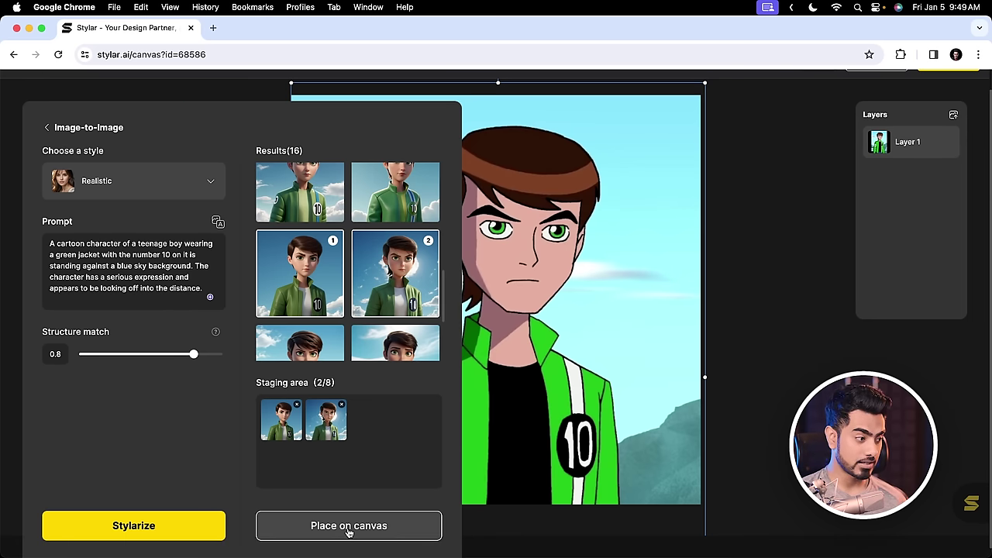
pyautogui.click(349, 527)
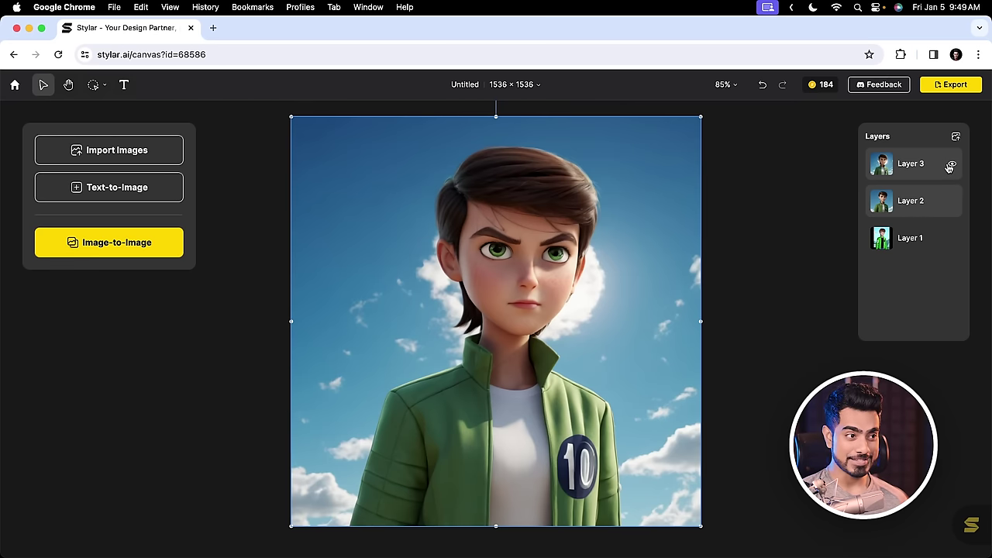
# Hide Layer 3 so Layer 2's realistic boy shows, then view the PNG 1x export options.
pyautogui.click(952, 167)
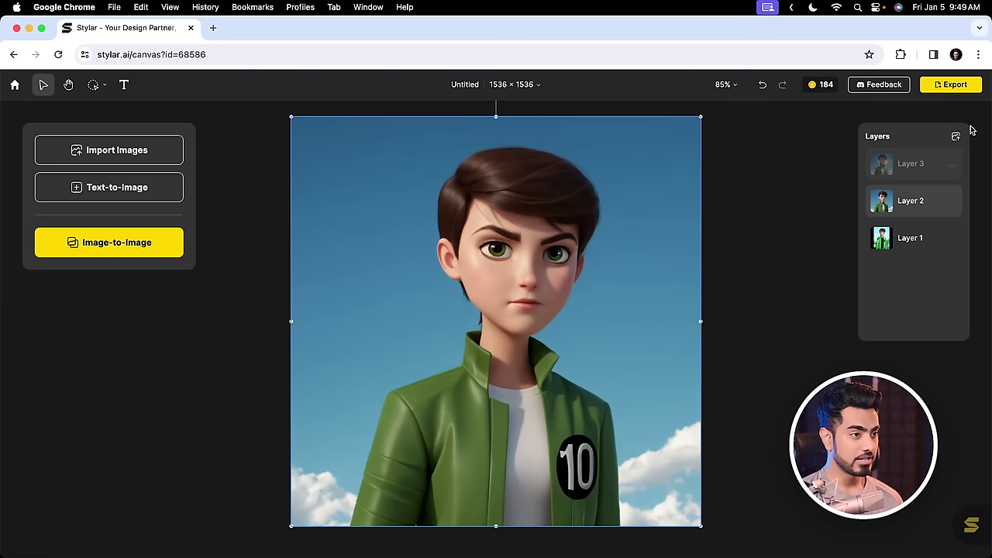
pyautogui.click(954, 87)
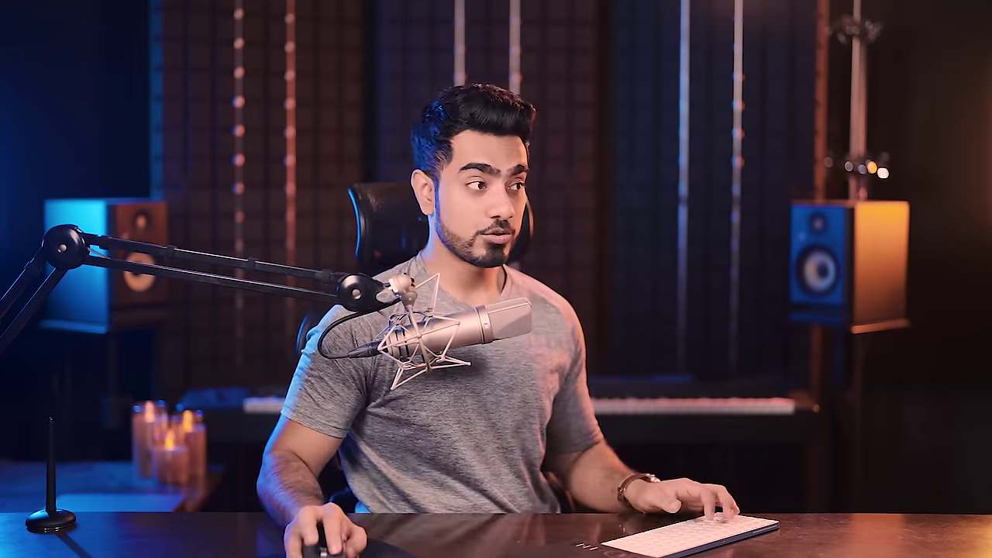
# Replace the project name with 'Ben 10' in the project settings.
pyautogui.click(468, 87)
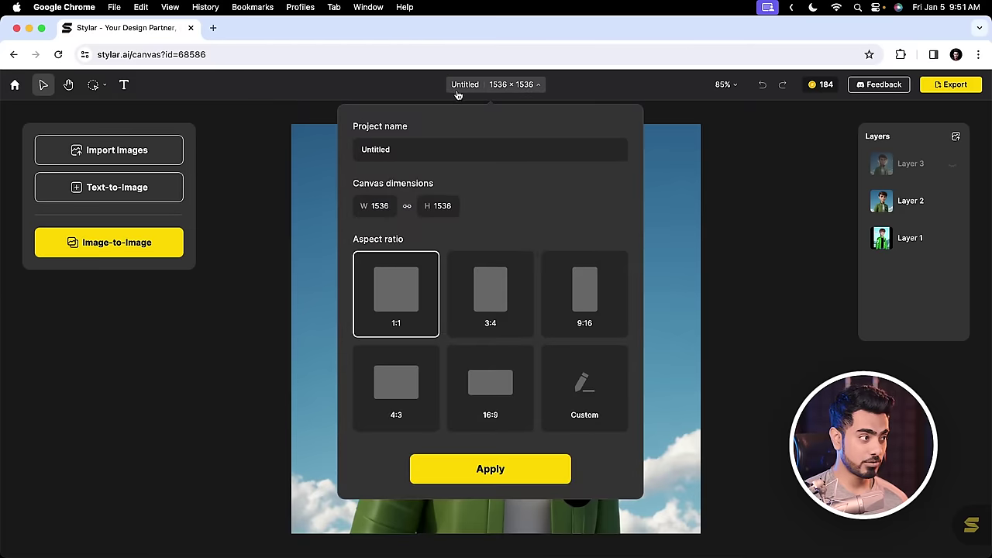
pyautogui.doubleClick(425, 151)
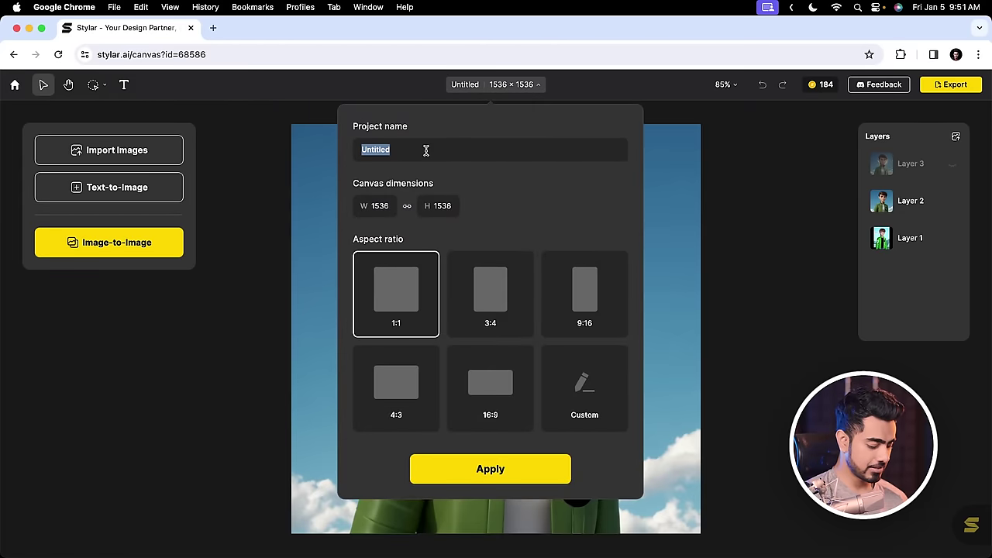
pyautogui.write('Ben 10')
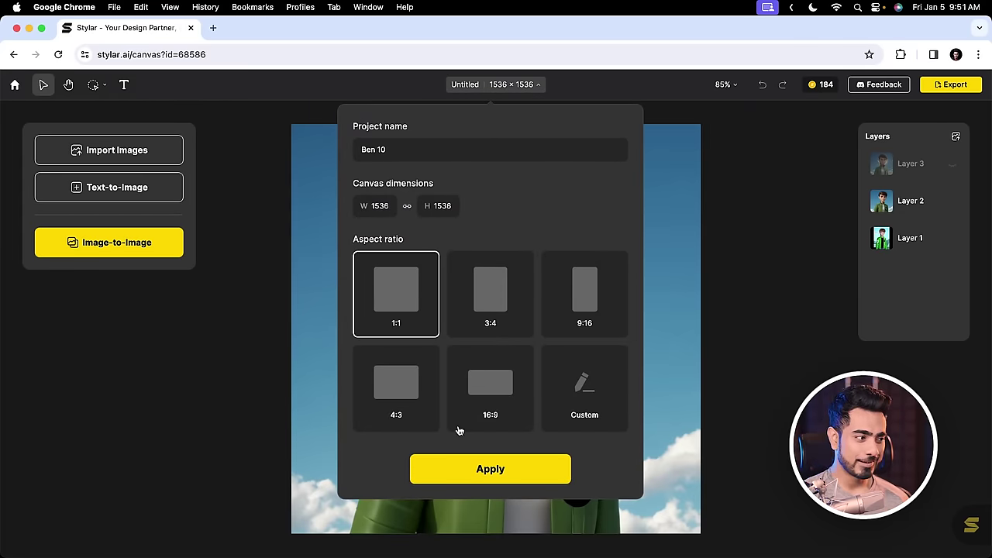
pyautogui.click(481, 476)
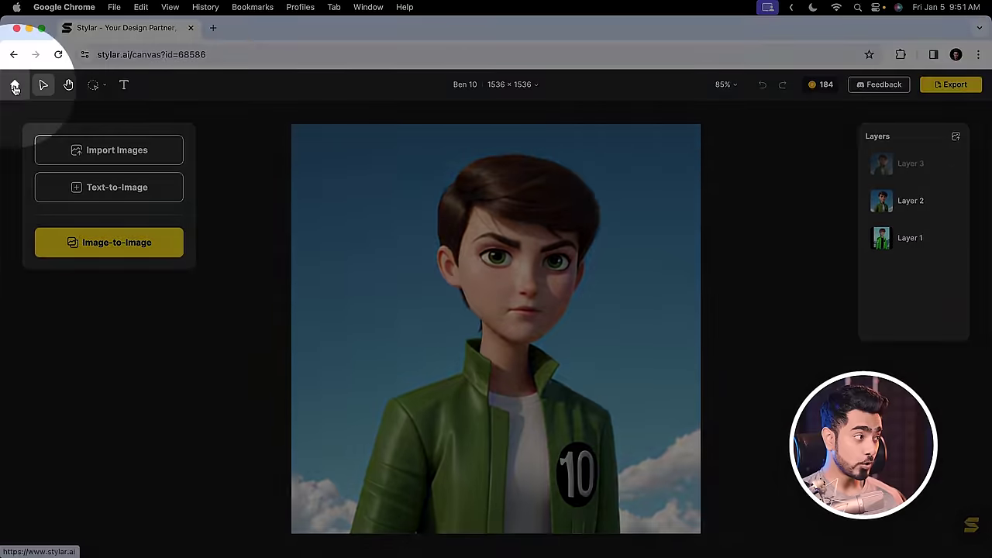
# Create a new project named 'Goku' with a 4:3 (1536 × 1152) canvas.
pyautogui.click(14, 87)
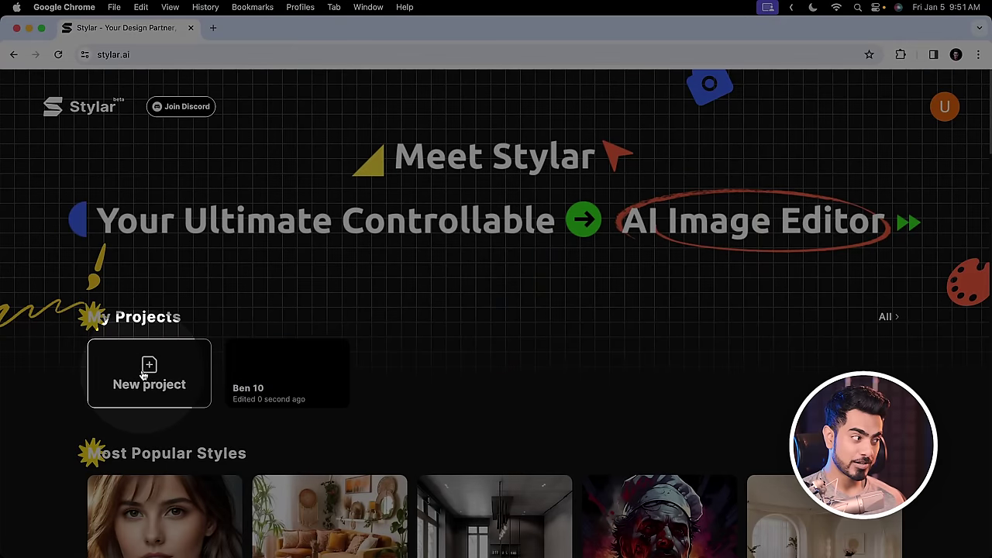
pyautogui.click(143, 375)
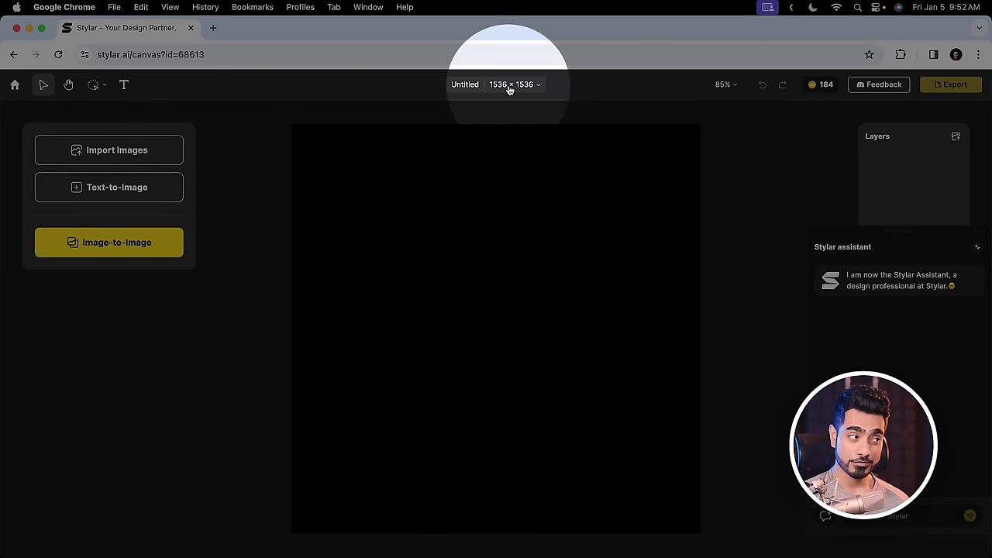
pyautogui.click(509, 90)
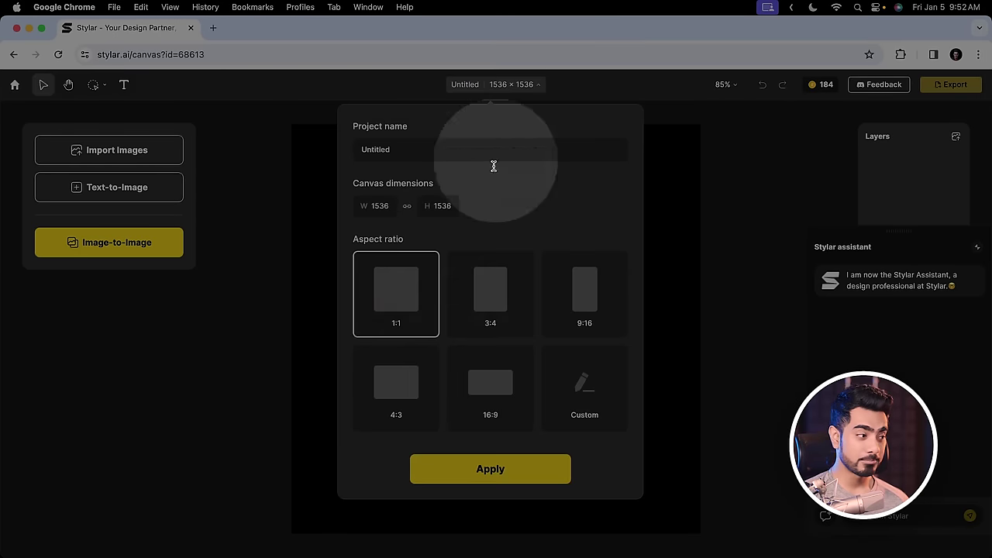
pyautogui.click(400, 377)
pyautogui.click(403, 151)
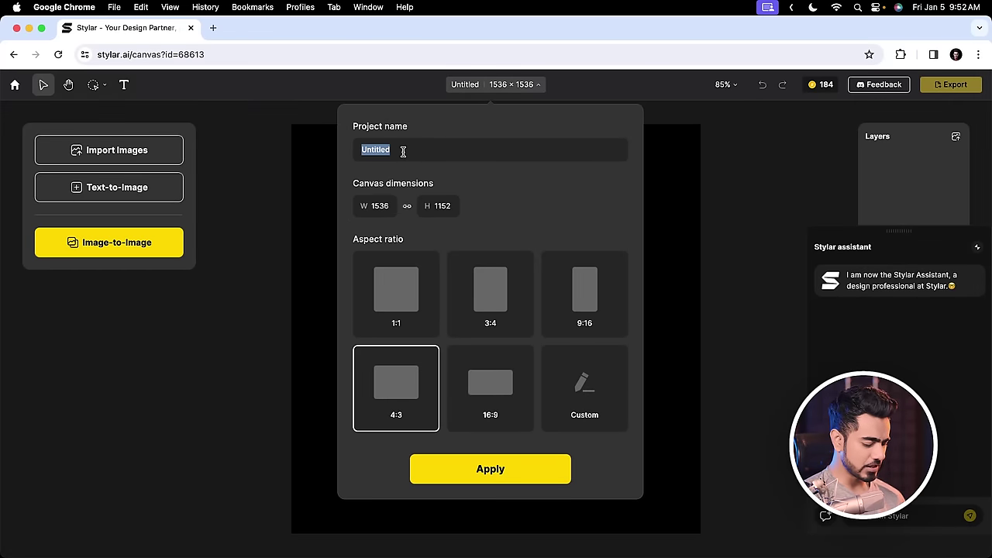
pyautogui.write('Goku')
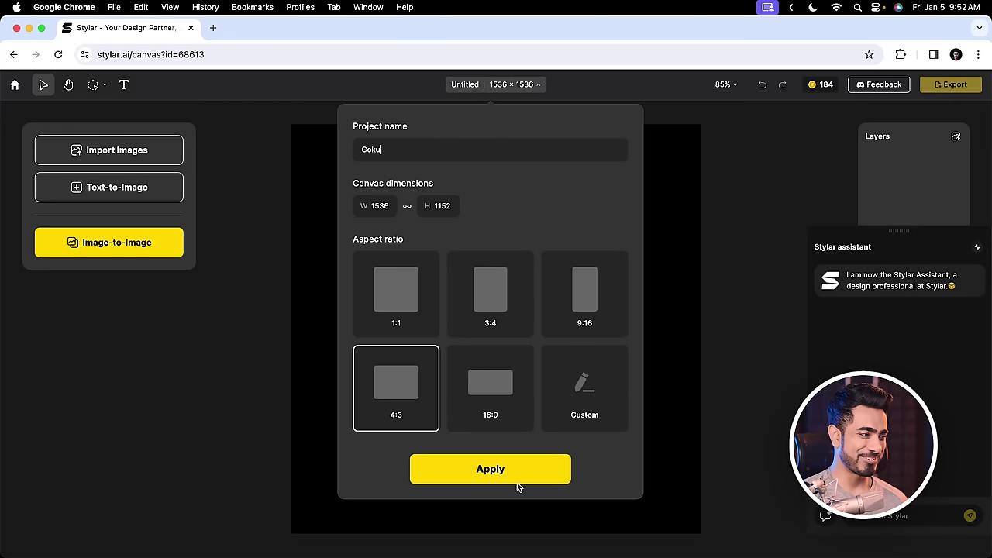
pyautogui.click(517, 479)
# Import Goku.jpg onto the canvas as Layer 1.
pyautogui.click(151, 155)
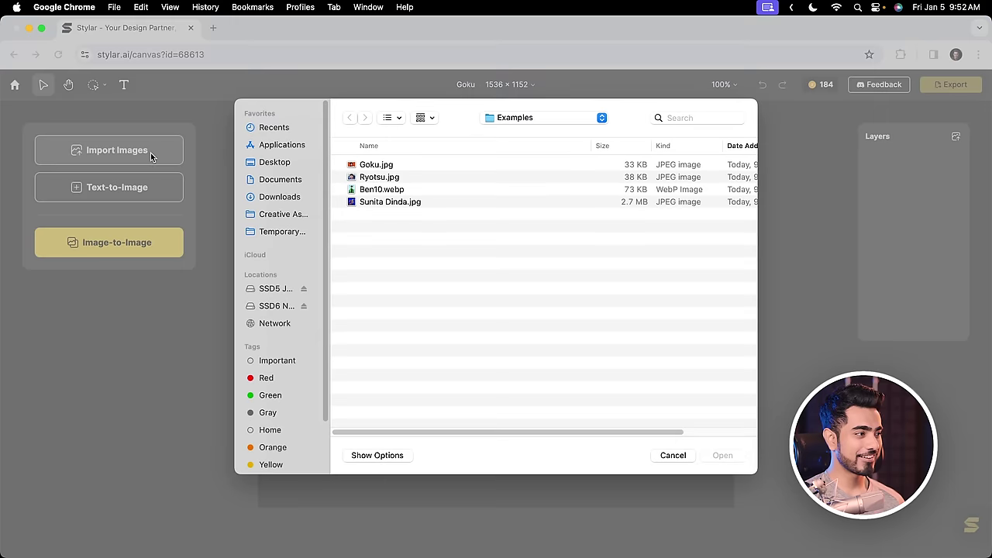
pyautogui.click(375, 169)
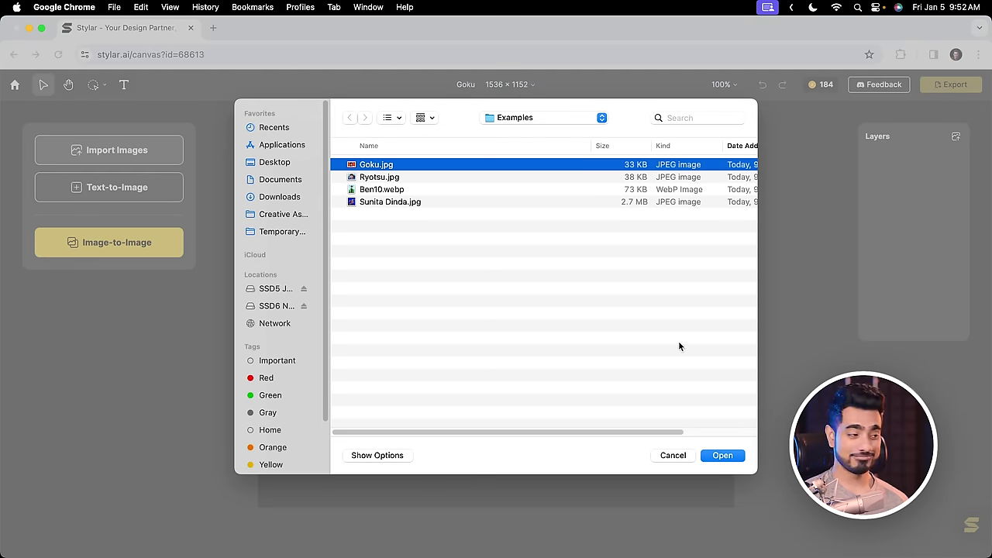
pyautogui.click(735, 459)
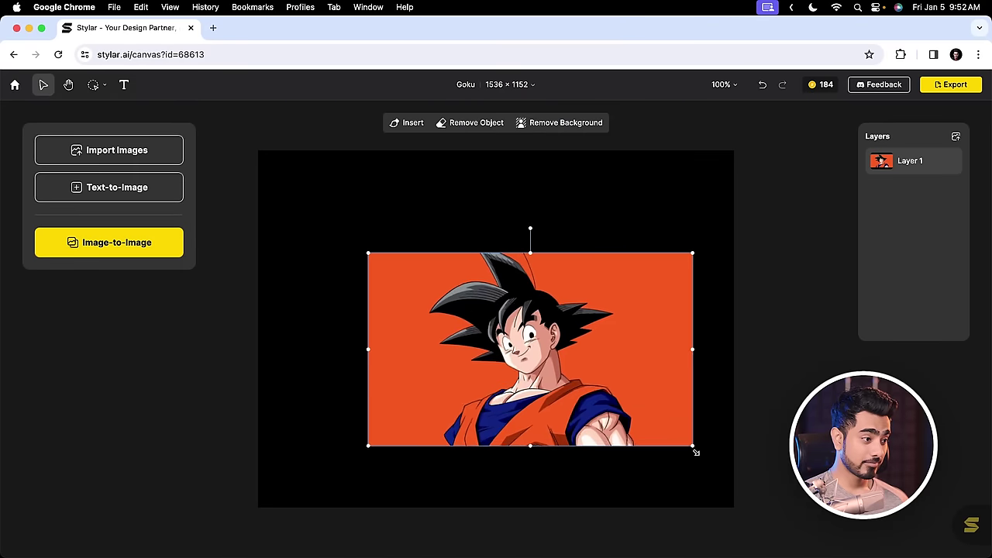
# Enlarge Goku.jpg to cover the canvas and generate Realistic Image-to-Image versions from an Auto Prompt description.
pyautogui.moveTo(365, 251); pyautogui.dragTo(194, 150)
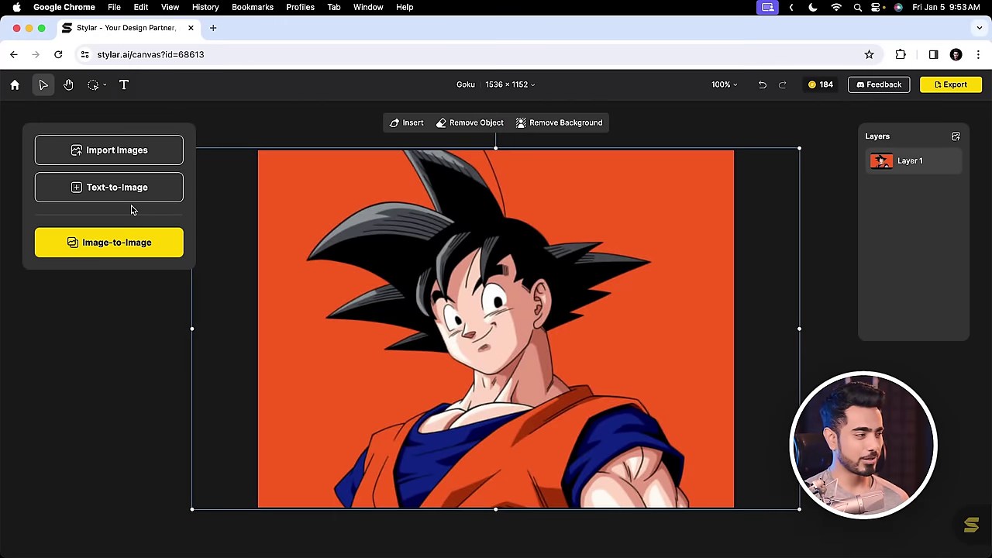
pyautogui.click(127, 244)
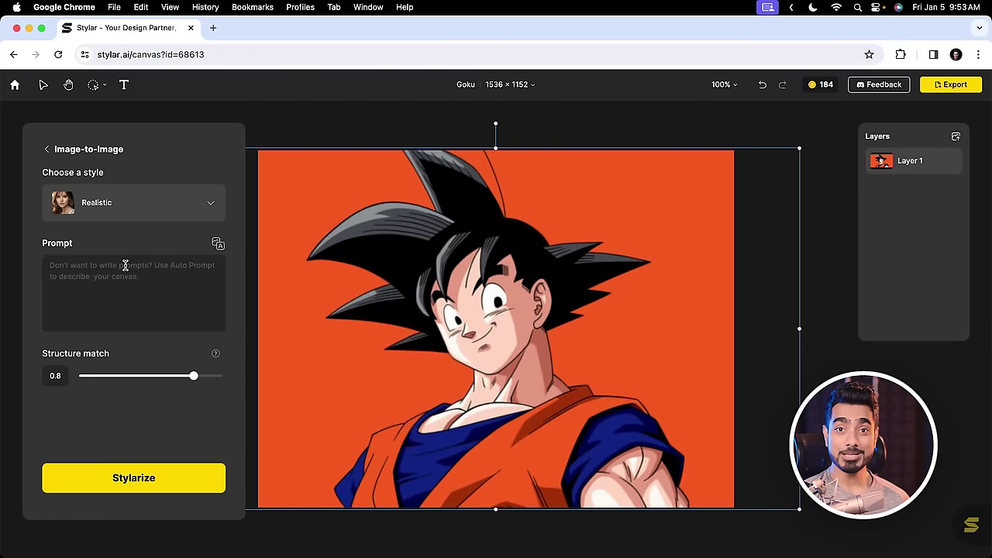
pyautogui.click(218, 245)
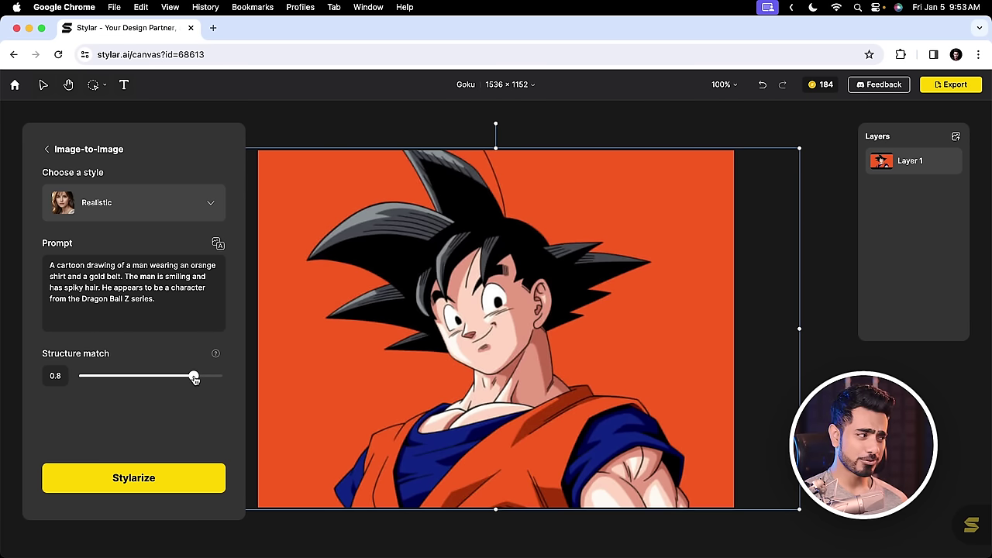
pyautogui.click(173, 485)
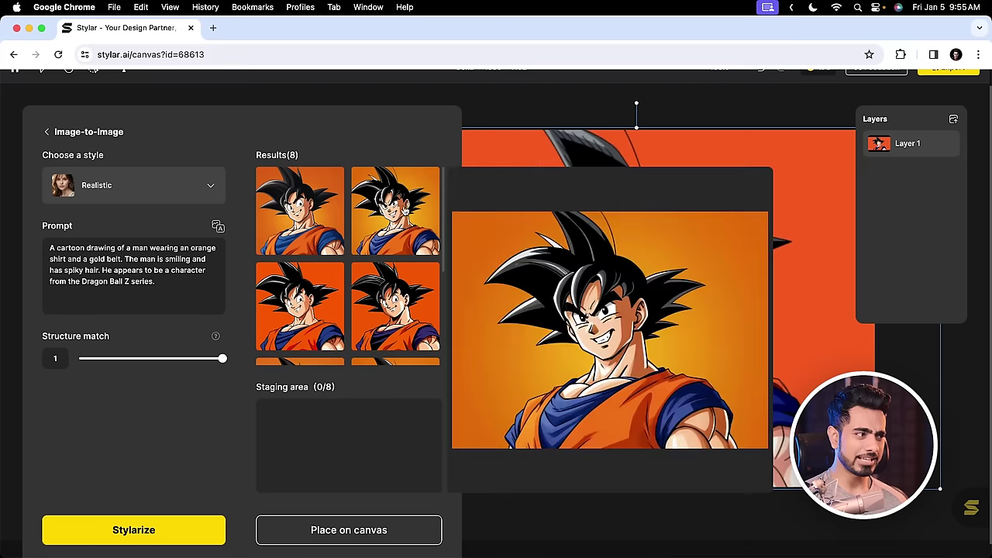
# Place the first realistic Goku result on the canvas as Layer 2 over the cartoon original.
pyautogui.scroll(-1, 333, 295)
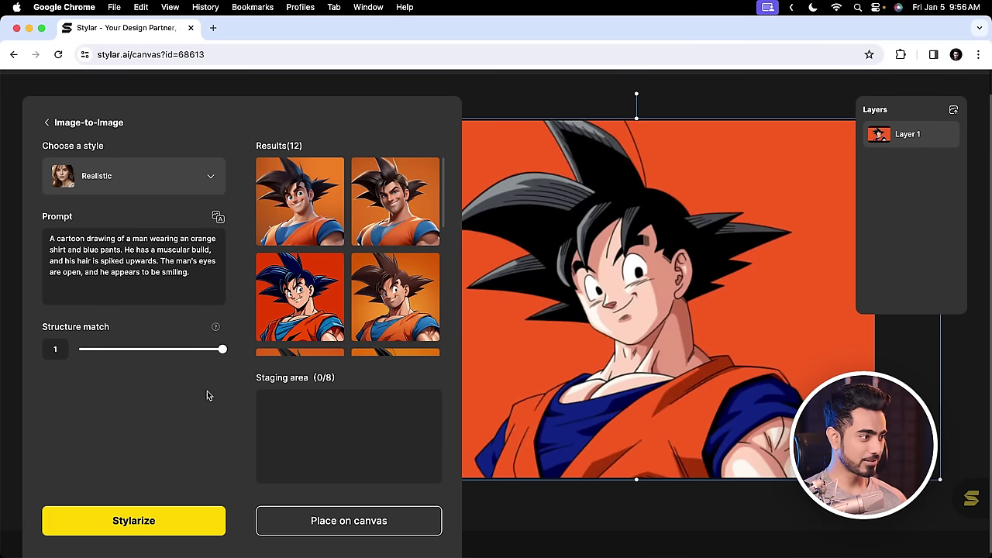
pyautogui.moveTo(293, 222)
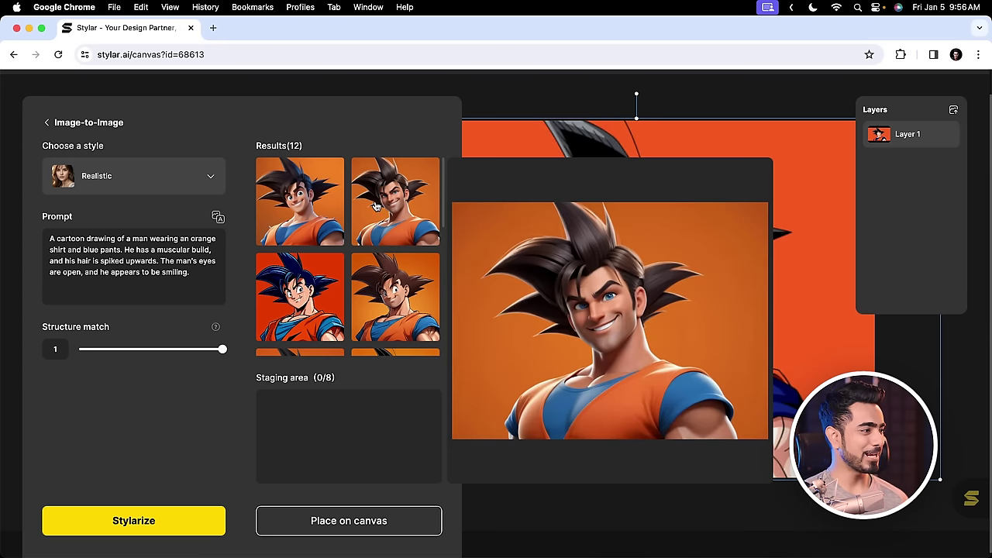
pyautogui.click(313, 193)
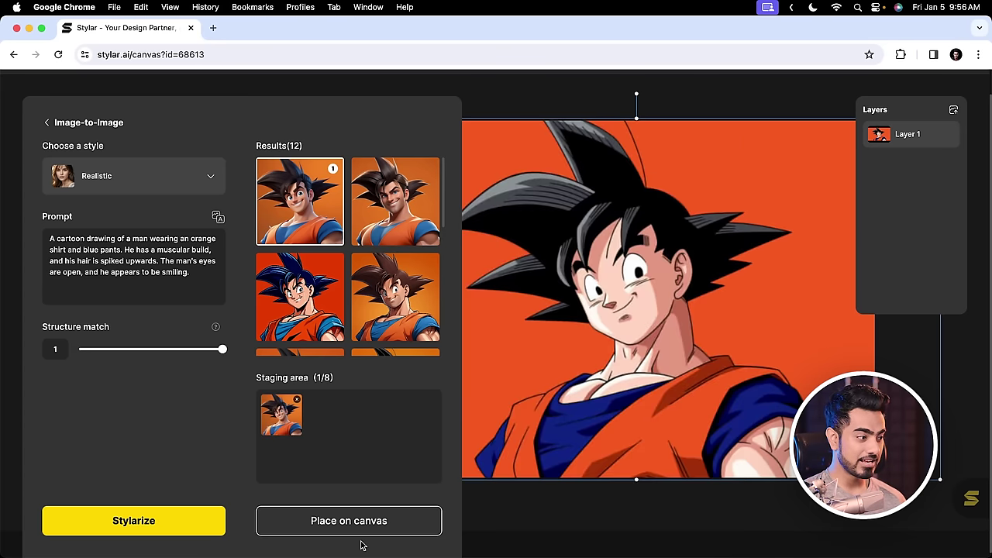
pyautogui.click(358, 520)
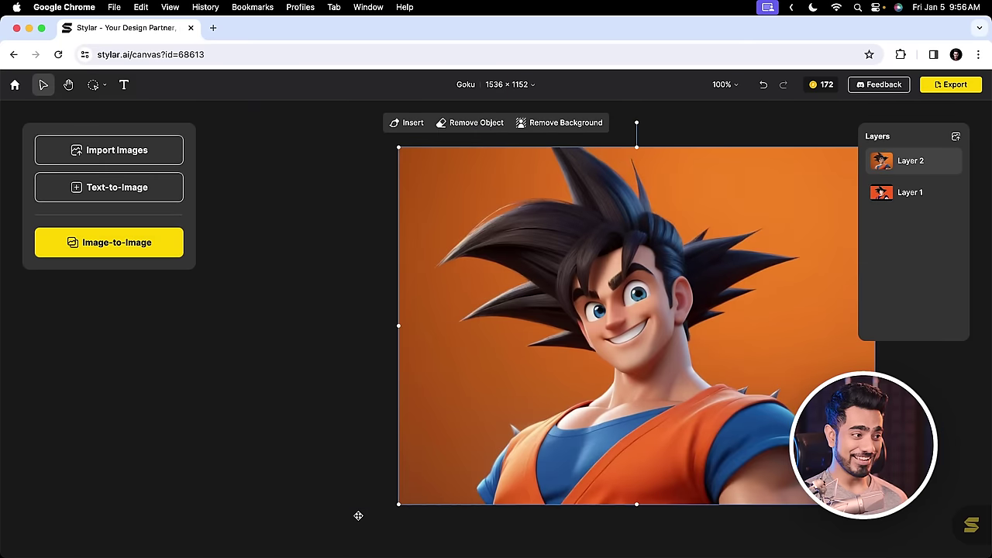
# Nudge the realistic Goku layer slightly up-left and fit the whole 1536 × 1152 canvas to the window.
pyautogui.moveTo(478, 393); pyautogui.dragTo(465, 388)
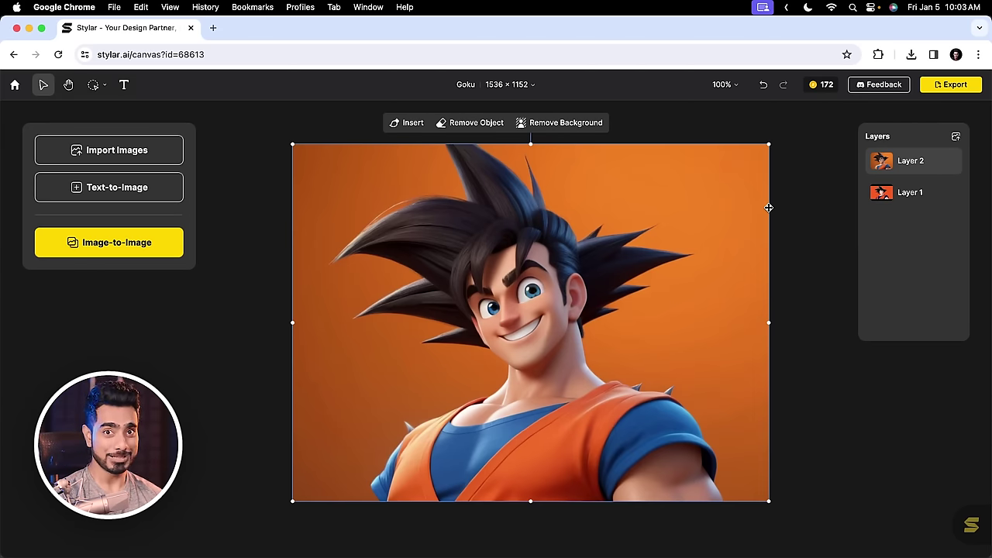
pyautogui.click(729, 87)
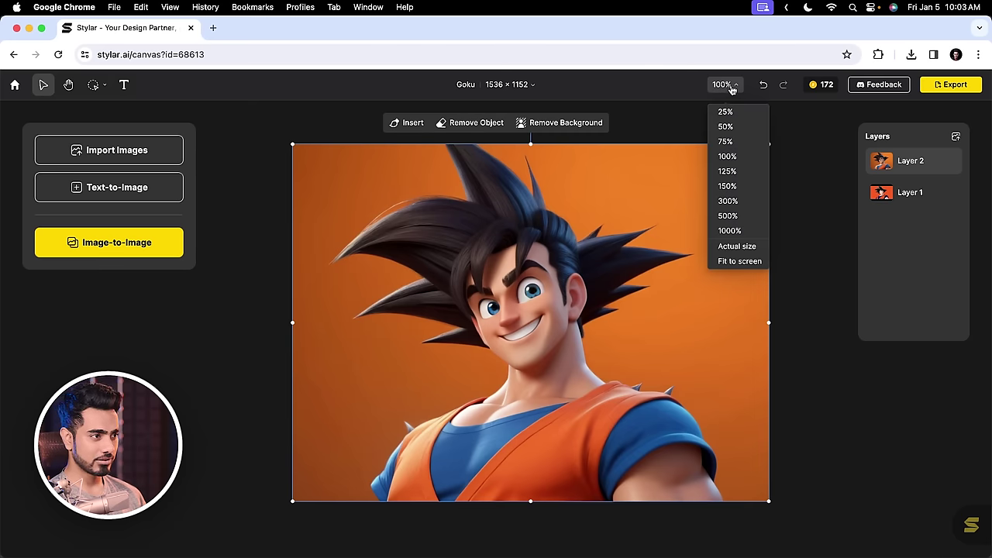
pyautogui.click(740, 261)
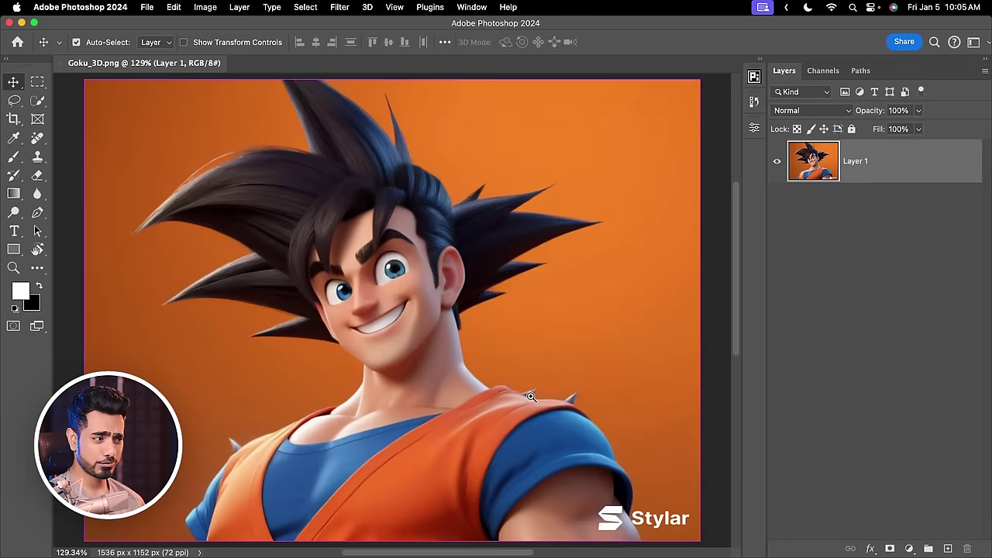
# Zoom in and erase the grey spike on Goku's first shoulder with the Remove Tool.
pyautogui.scroll(5, 594, 386)
pyautogui.moveTo(594, 386); pyautogui.dragTo(560, 371)
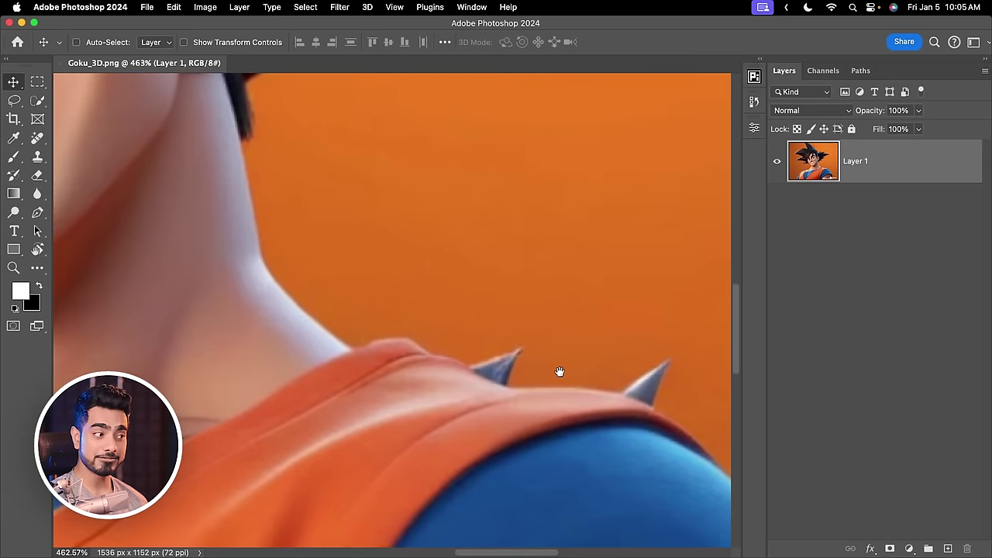
pyautogui.click(37, 141)
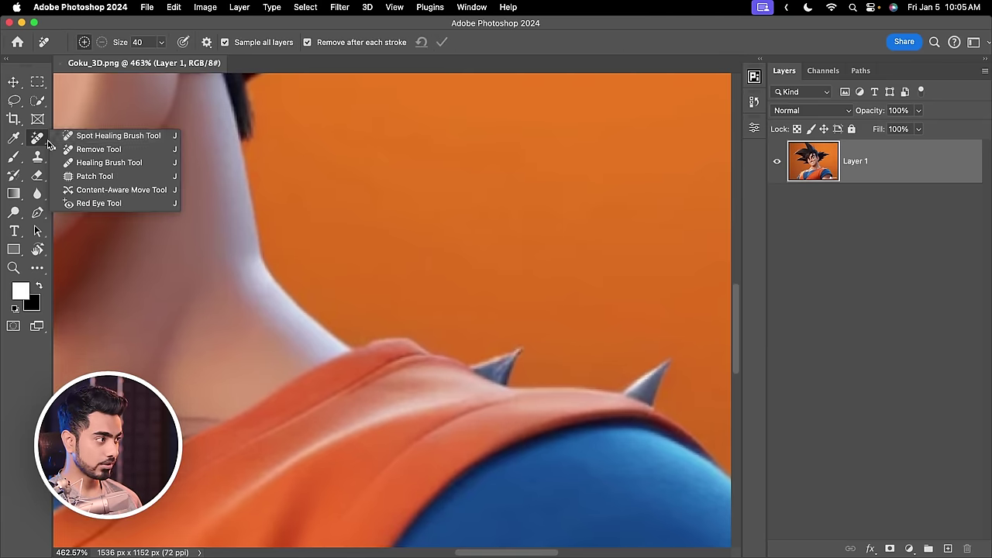
pyautogui.click(85, 147)
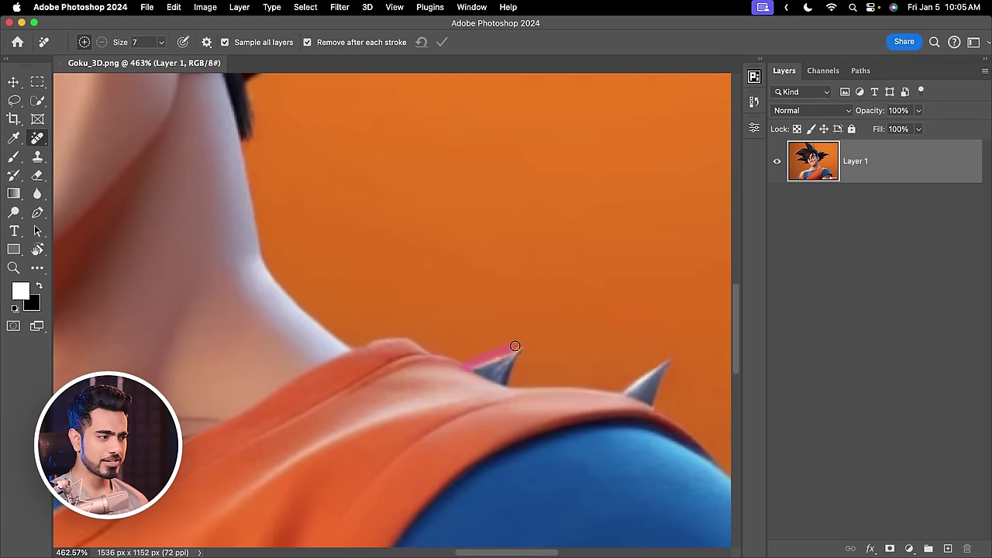
pyautogui.moveTo(502, 393); pyautogui.dragTo(499, 396)
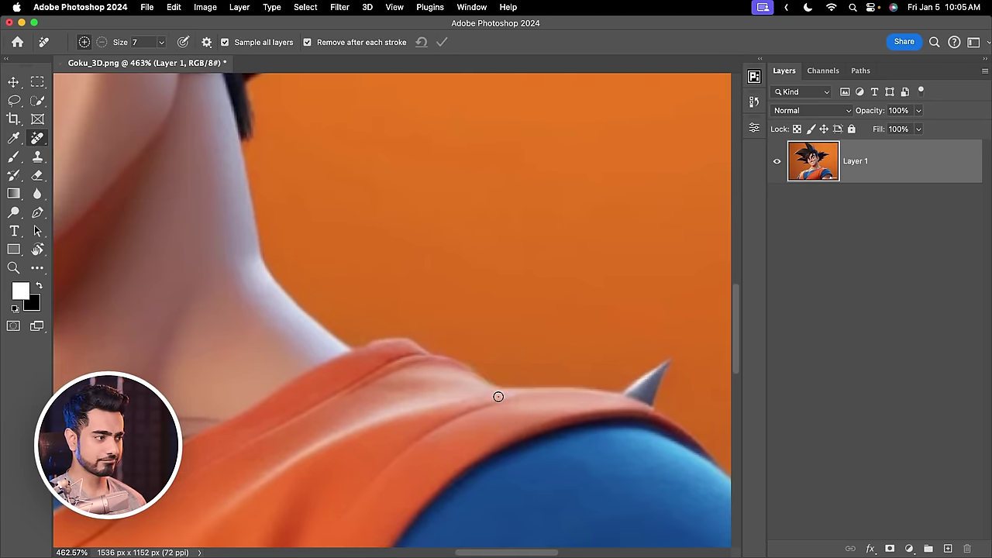
# Shrink the removal brush and erase the spike on Goku's other shoulder.
pyautogui.moveTo(593, 378)
pyautogui.mouseDown()
pyautogui.moveTo(653, 335)
pyautogui.moveTo(639, 374)
pyautogui.moveTo(601, 394)
pyautogui.mouseUp()
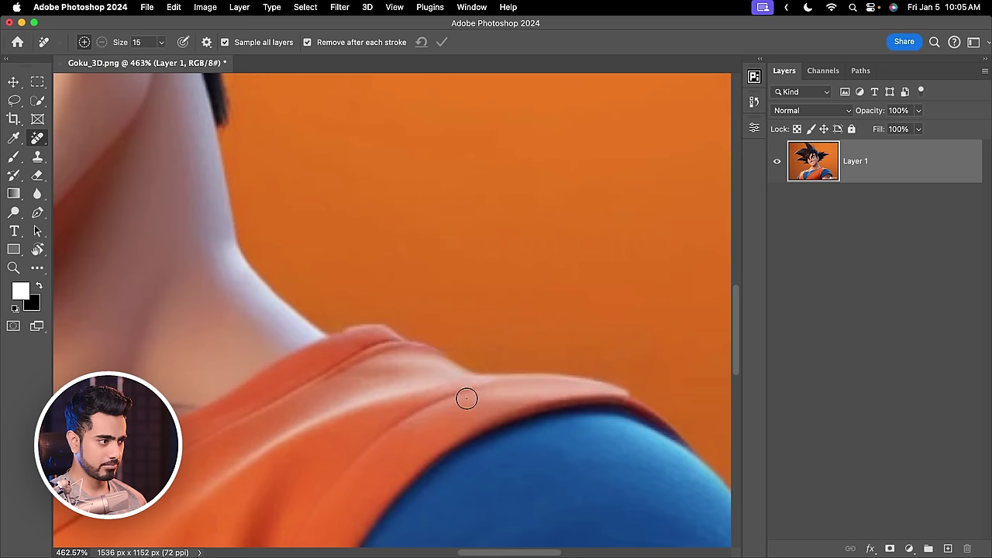
pyautogui.scroll(-5, 503, 339)
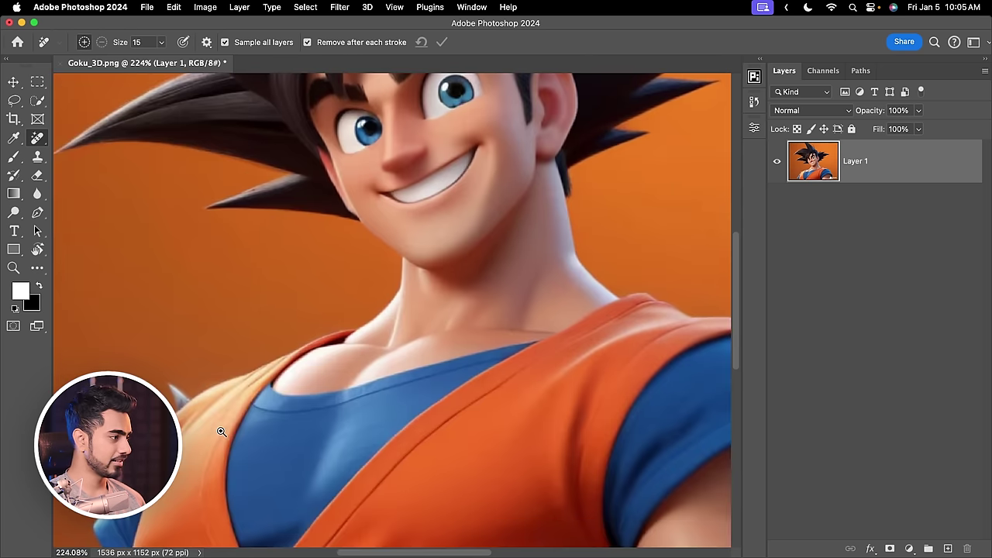
pyautogui.scroll(6, 225, 419)
pyautogui.scroll(1, 234, 396)
pyautogui.press('[')
pyautogui.press('[')
pyautogui.press('[')
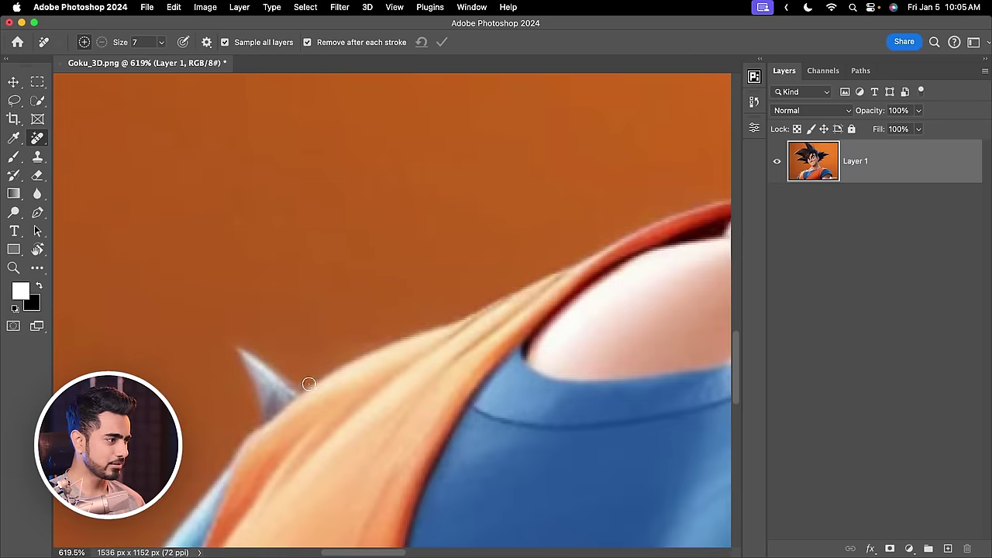
pyautogui.moveTo(302, 383)
pyautogui.mouseDown()
pyautogui.moveTo(242, 341)
pyautogui.moveTo(237, 411)
pyautogui.moveTo(307, 401)
pyautogui.mouseUp()
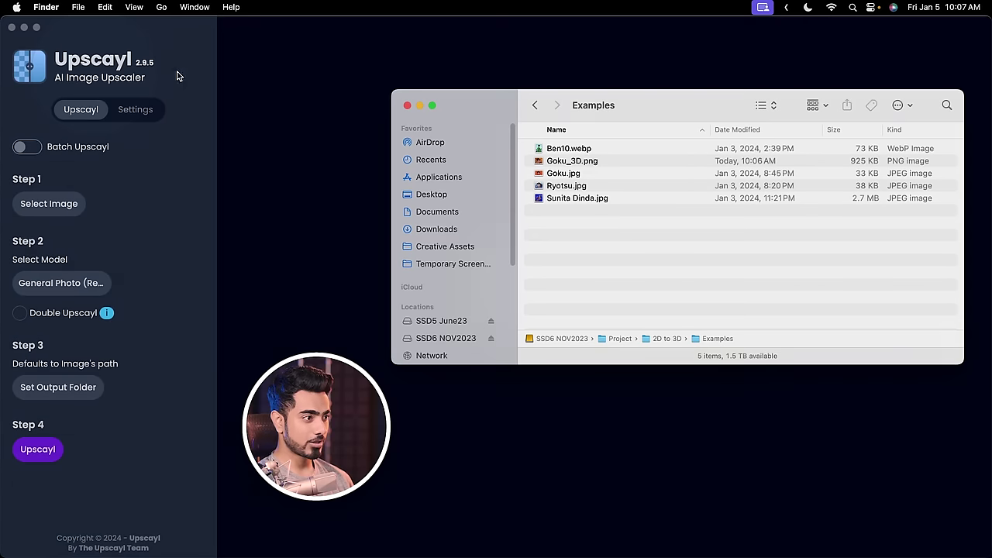
# Upscale Goku_3D.png in Upscayl to 6144x4608 and compare it with the original using the slider.
pyautogui.moveTo(573, 162); pyautogui.dragTo(344, 129)
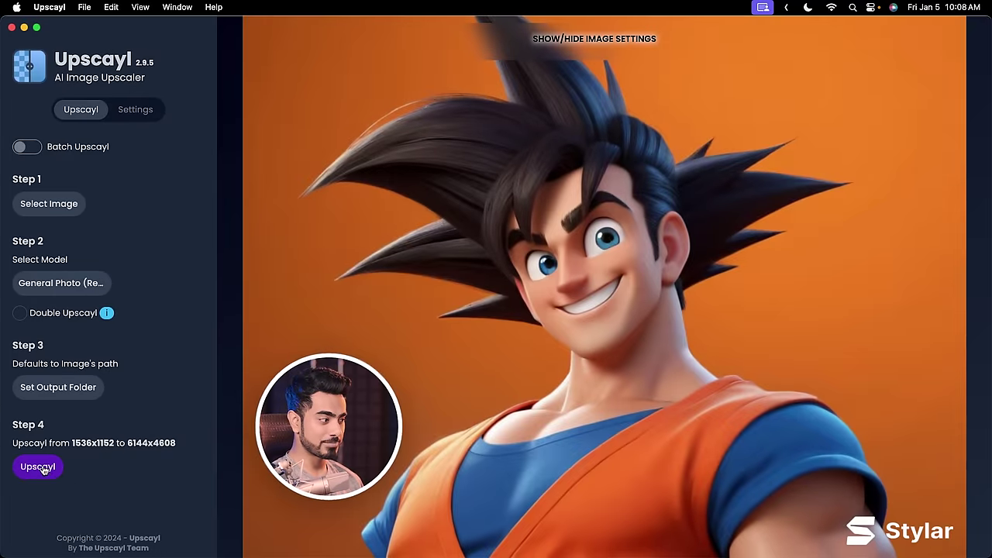
pyautogui.click(43, 471)
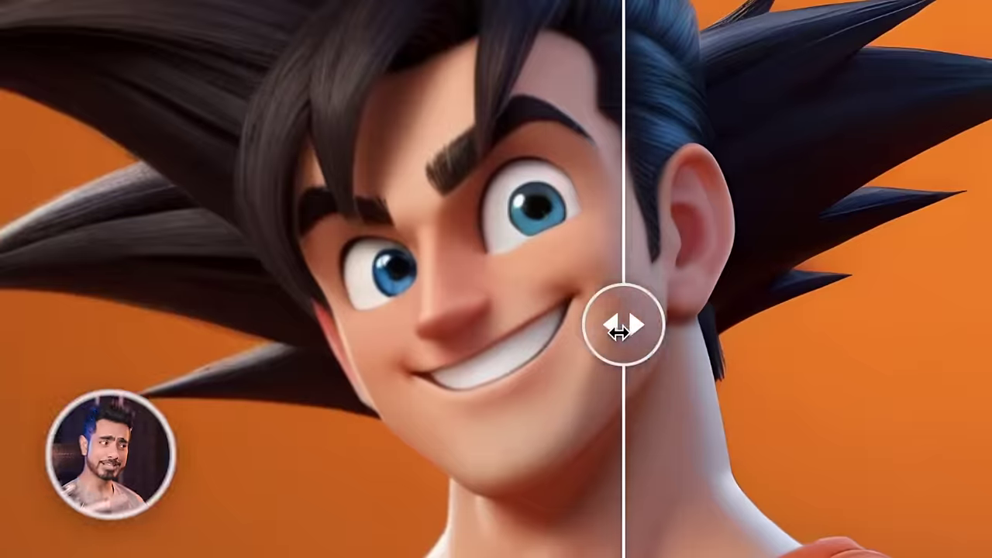
pyautogui.moveTo(618, 332); pyautogui.dragTo(258, 411)
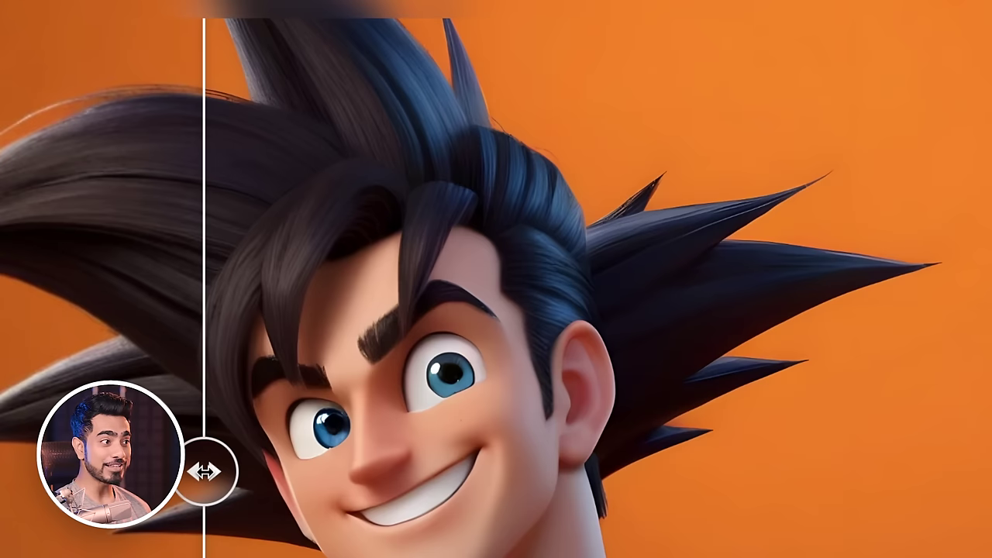
pyautogui.moveTo(207, 470); pyautogui.dragTo(381, 457)
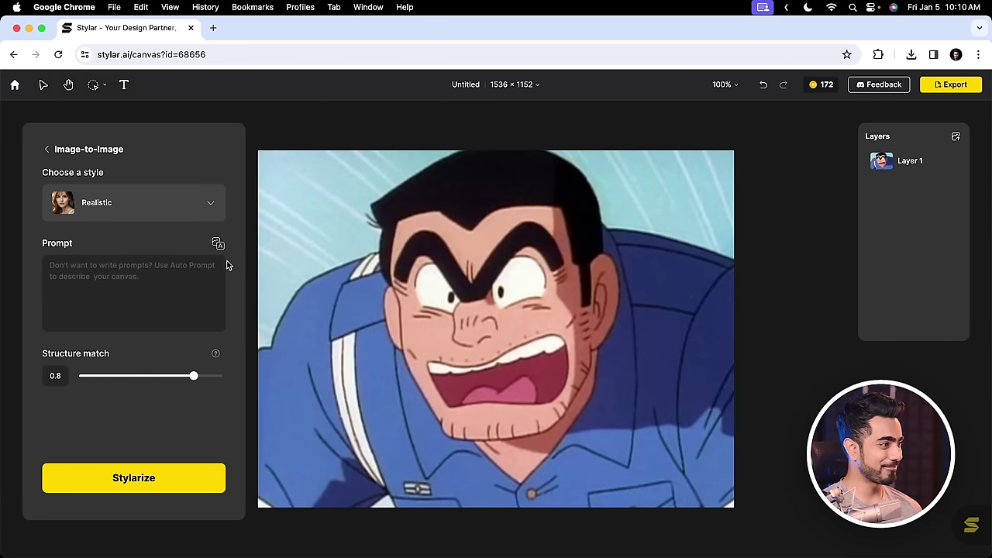
# Auto-write a prompt for the shouting man, delete 'and has a blue tie', and generate four realistic versions.
pyautogui.click(218, 246)
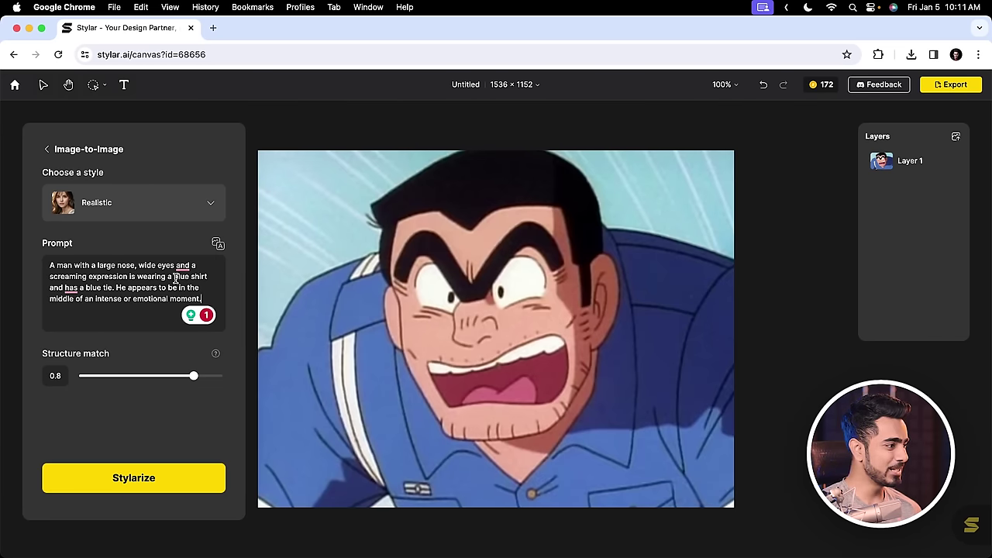
pyautogui.moveTo(174, 277); pyautogui.dragTo(115, 289)
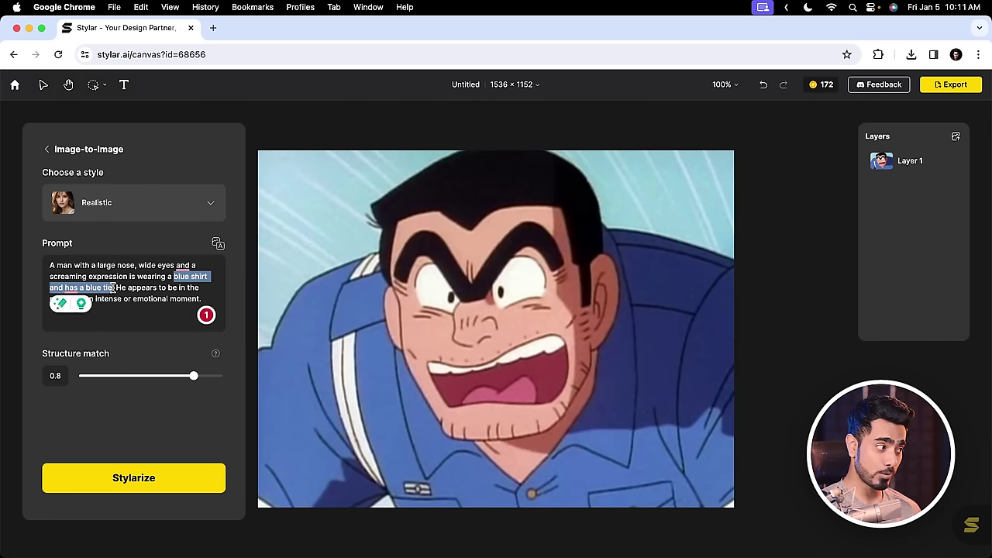
pyautogui.click(114, 288)
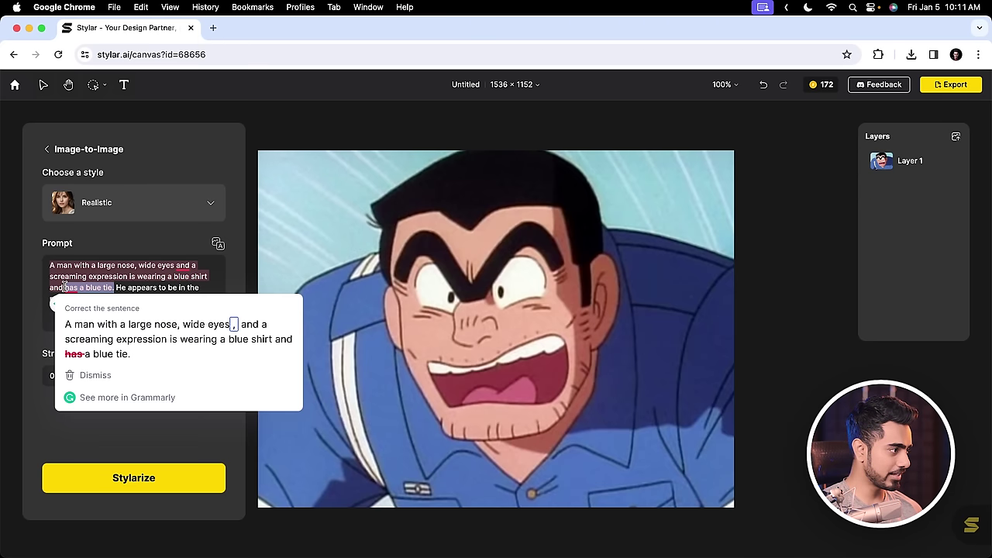
pyautogui.keyDown('shift'); pyautogui.click(228, 282); pyautogui.keyUp('shift')
pyautogui.press('BackSpace')
pyautogui.click(151, 484)
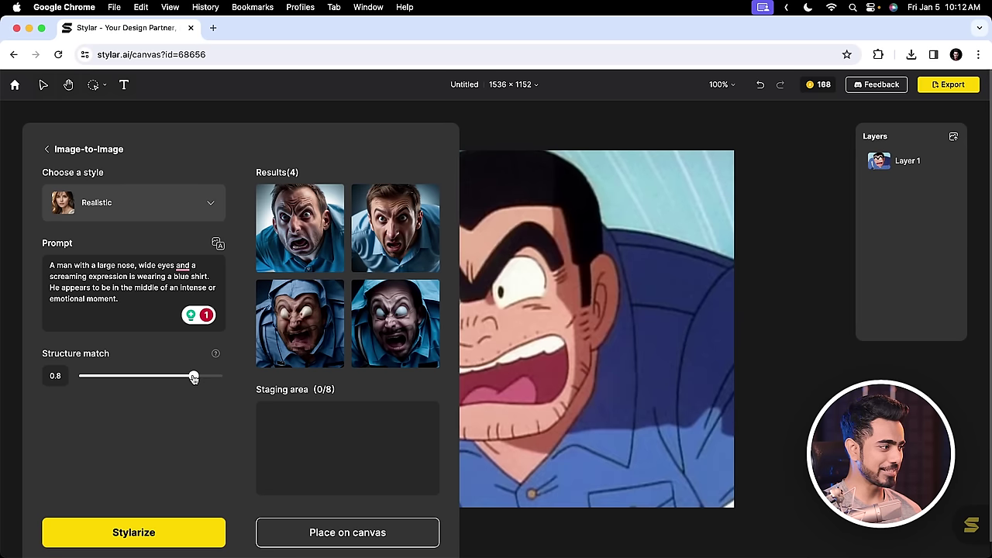
# Generate more results at full structure match and place the third angry-man render as Layer 2.
pyautogui.click(177, 532)
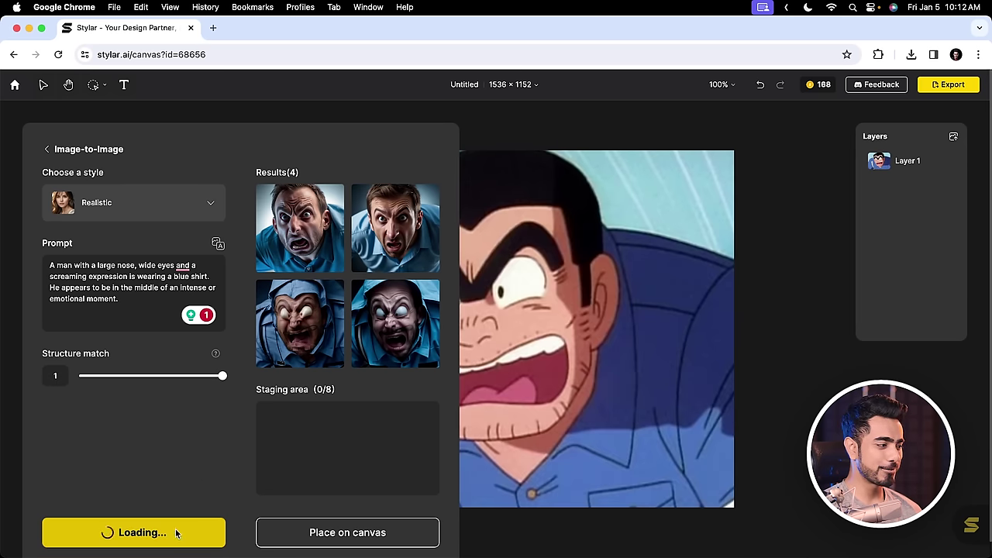
pyautogui.moveTo(364, 217)
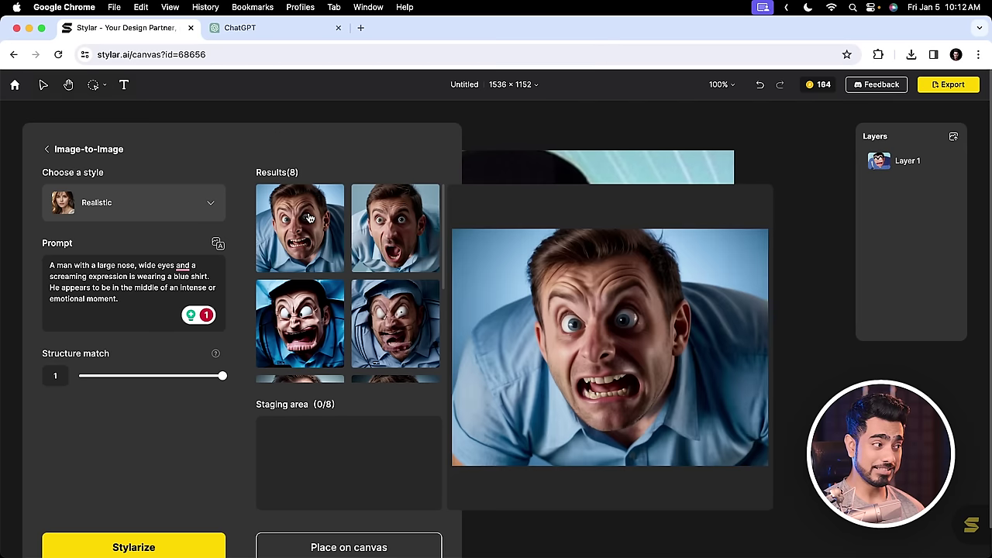
pyautogui.moveTo(388, 297)
pyautogui.moveTo(316, 320)
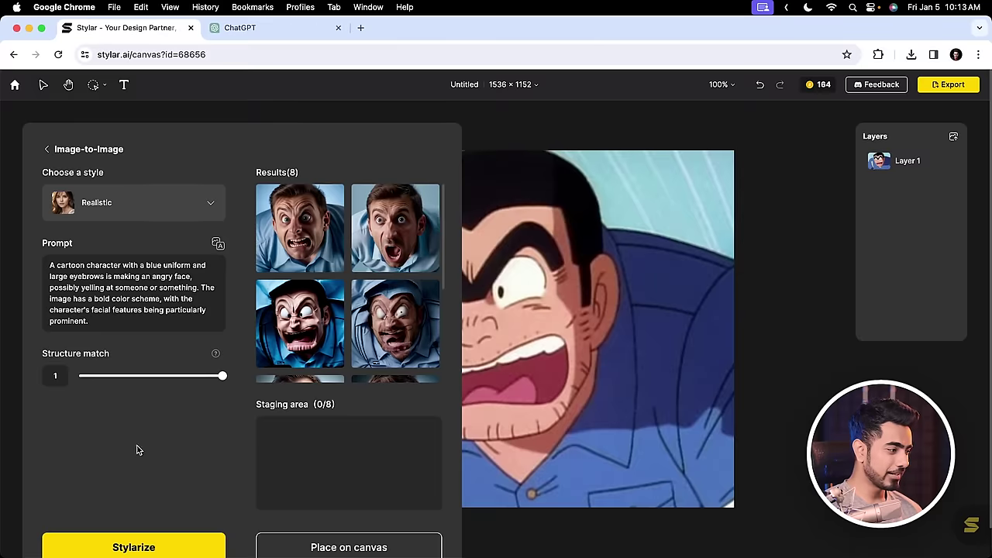
pyautogui.scroll(-1, 137, 450)
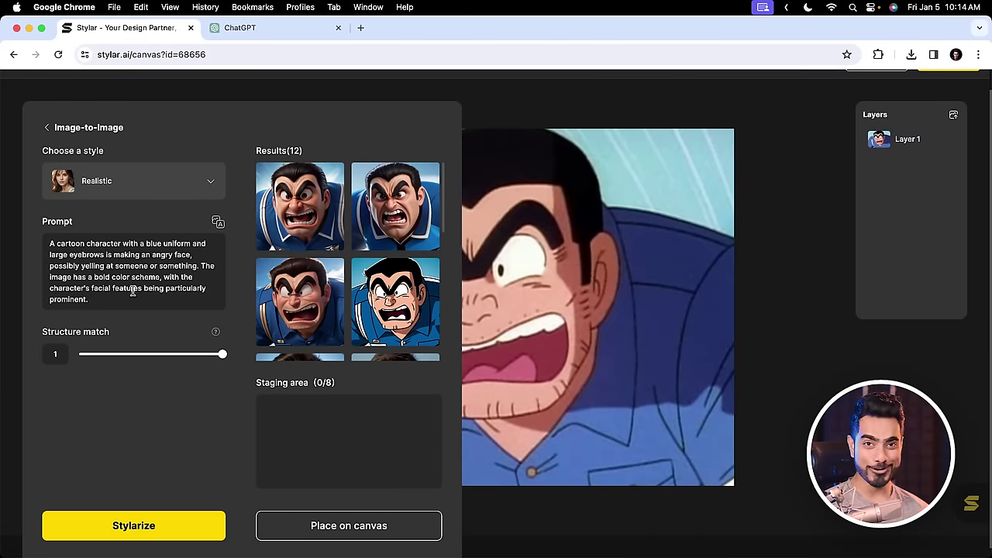
pyautogui.moveTo(331, 200)
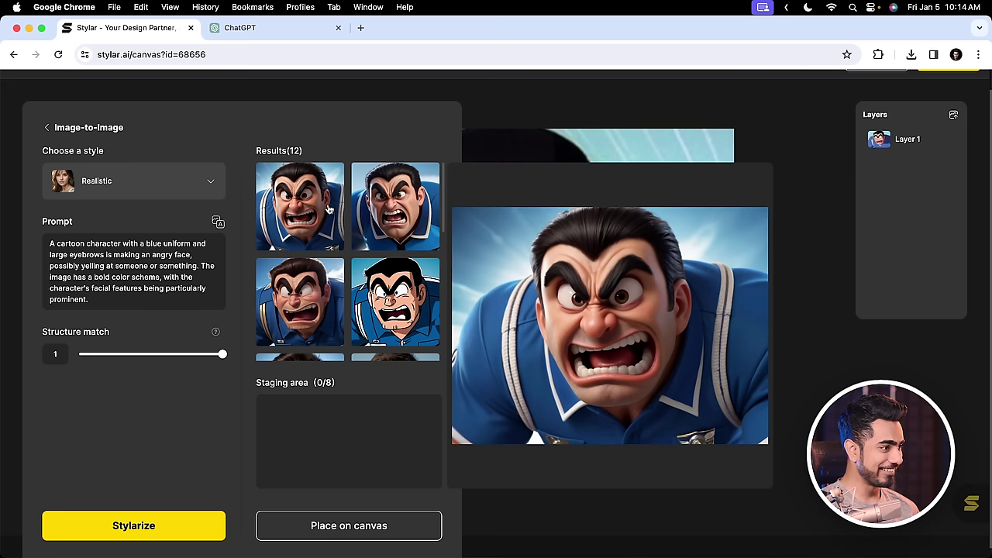
pyautogui.moveTo(408, 215)
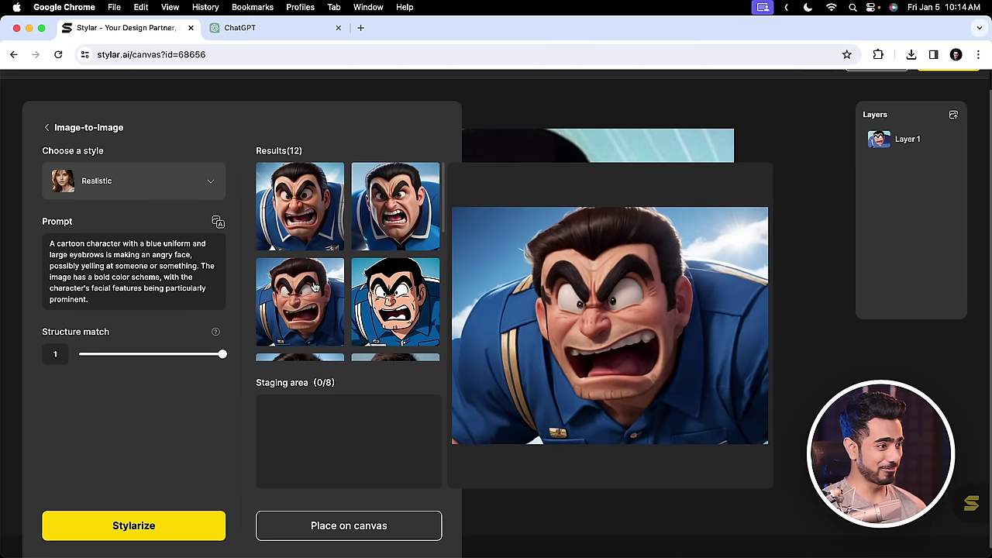
pyautogui.click(315, 286)
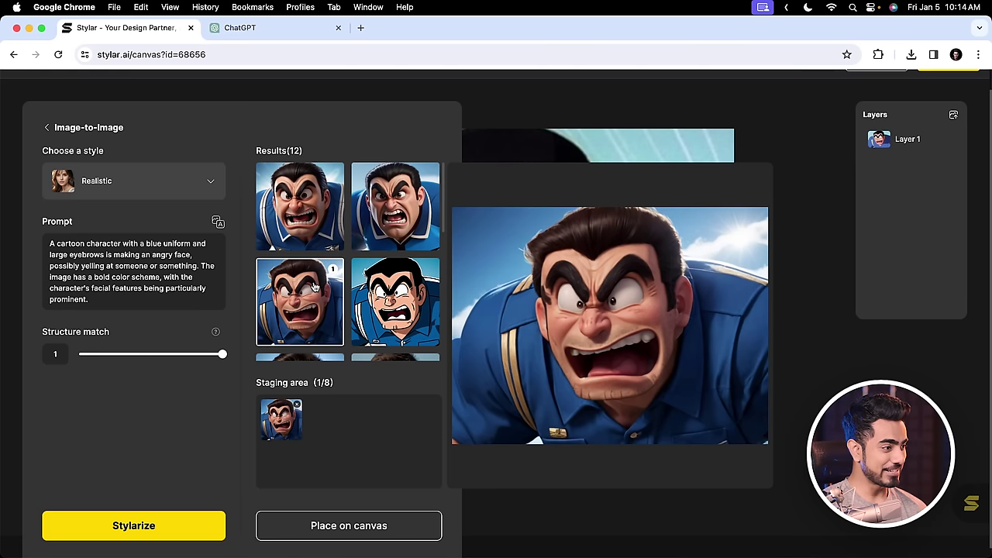
pyautogui.click(374, 528)
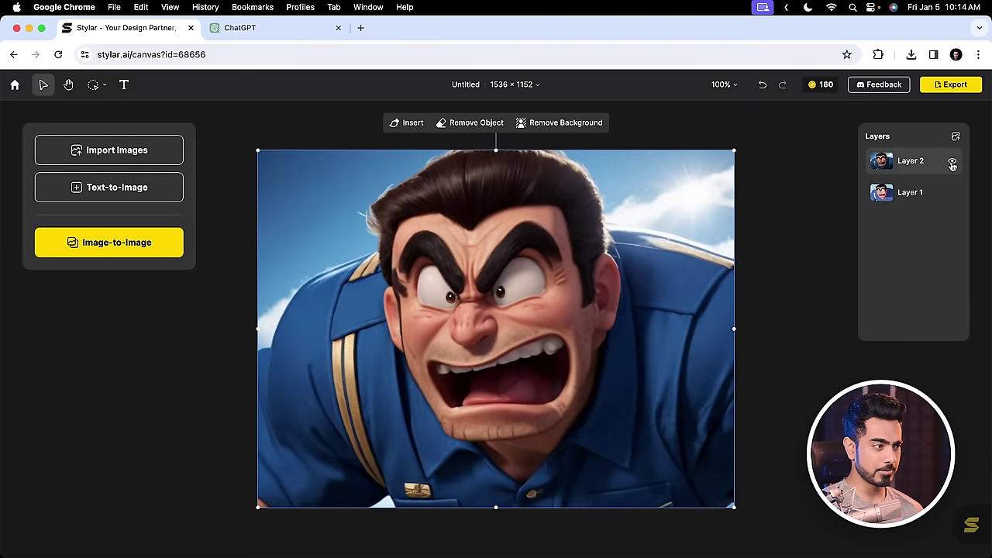
pyautogui.click(953, 162)
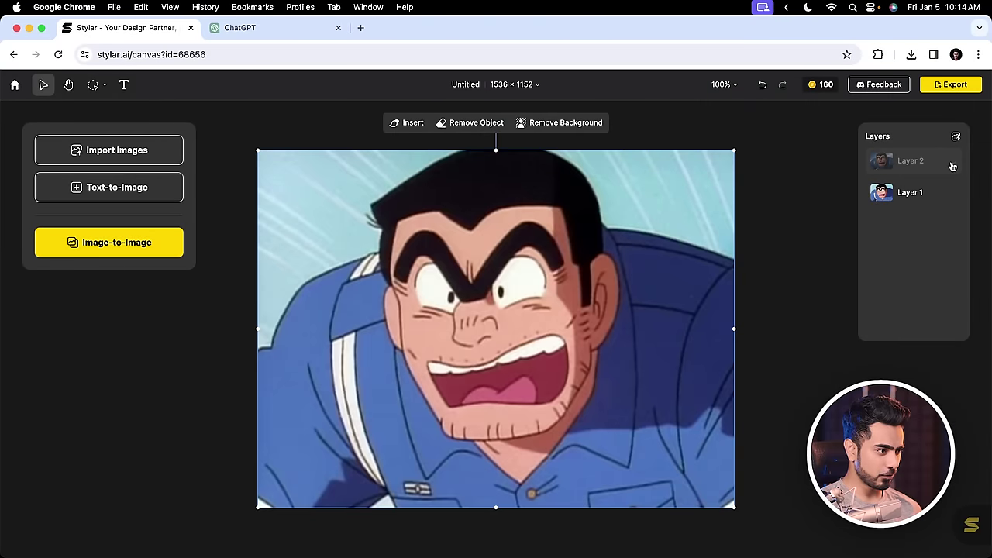
pyautogui.click(953, 164)
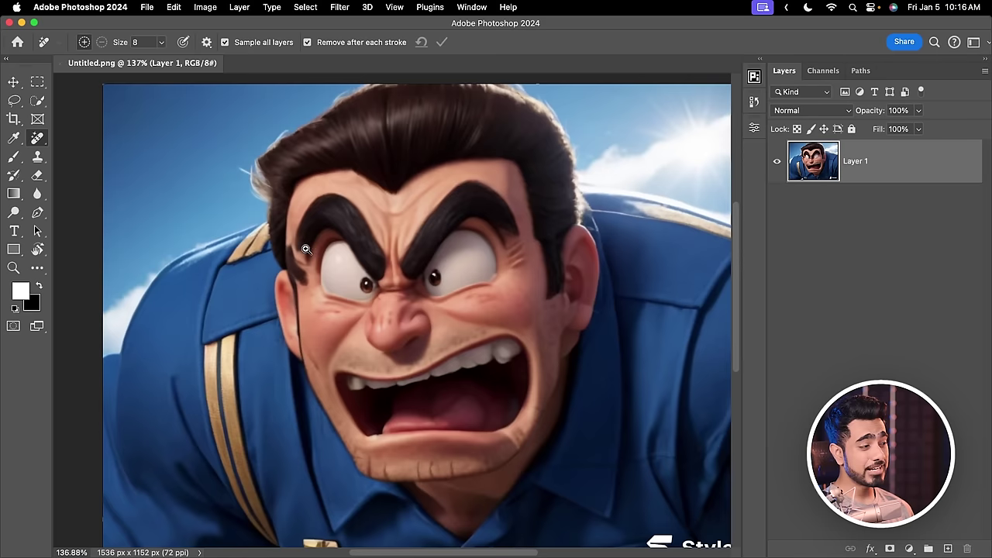
# Zoom in and erase the stray dark line along the face by the hairline.
pyautogui.scroll(5, 280, 241)
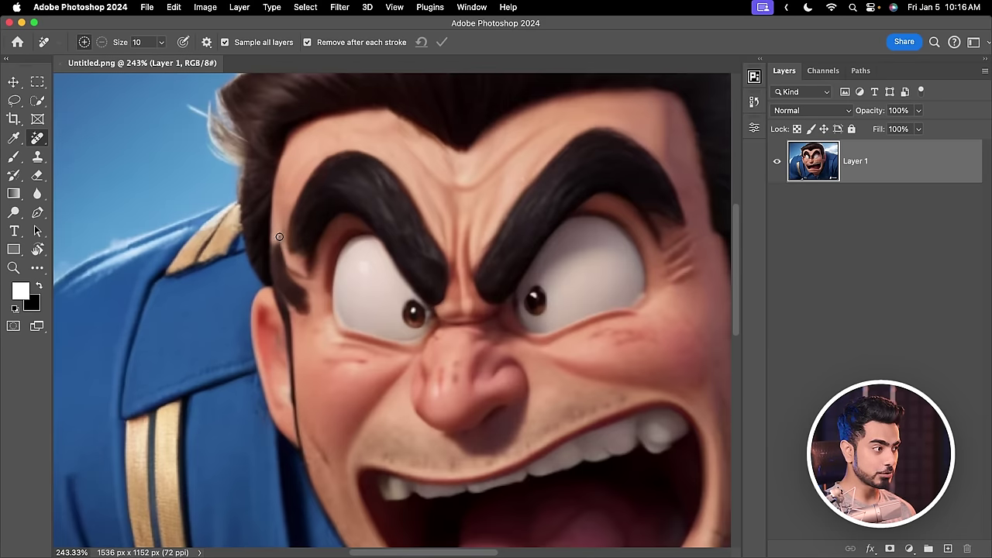
pyautogui.moveTo(267, 256); pyautogui.dragTo(283, 299)
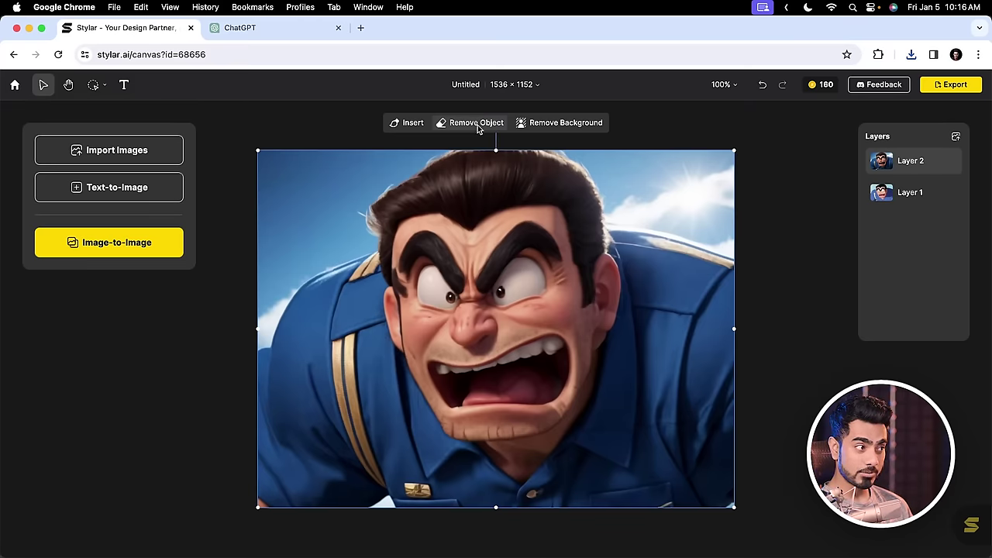
# Remove the small blemish beside the character's ear with Remove Object.
pyautogui.click(477, 124)
pyautogui.moveTo(598, 328); pyautogui.dragTo(598, 336)
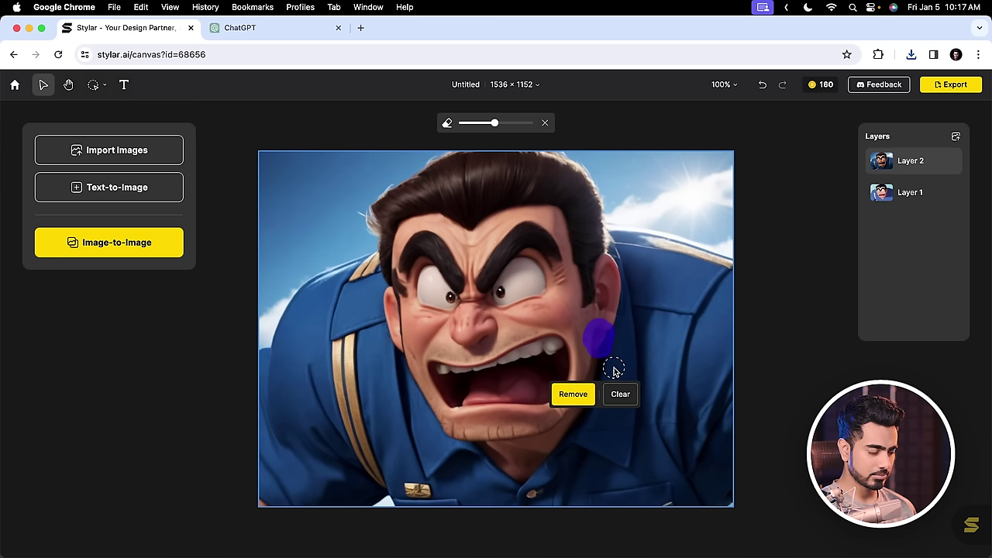
pyautogui.click(574, 394)
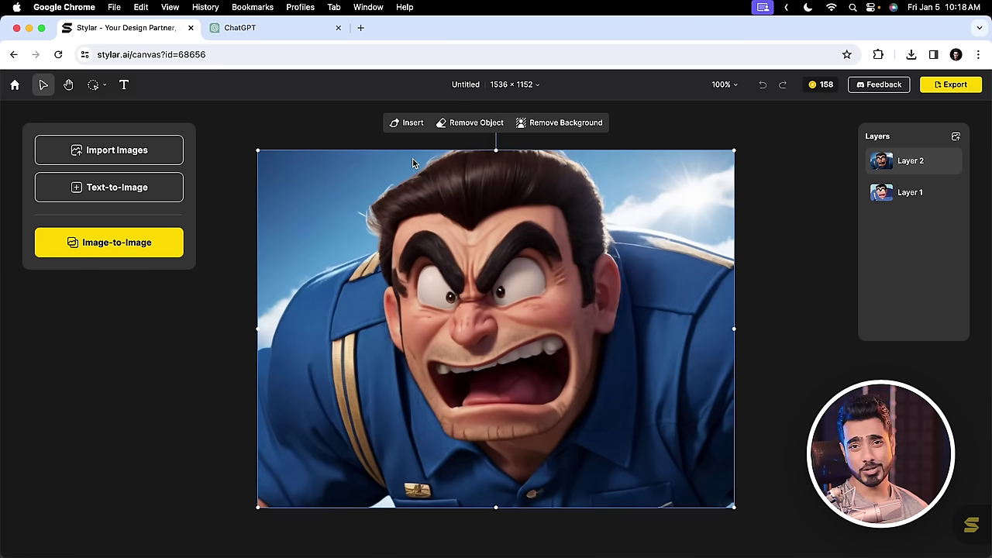
# Mark the top-left sky area for Insert, then cancel without generating anything.
pyautogui.click(406, 133)
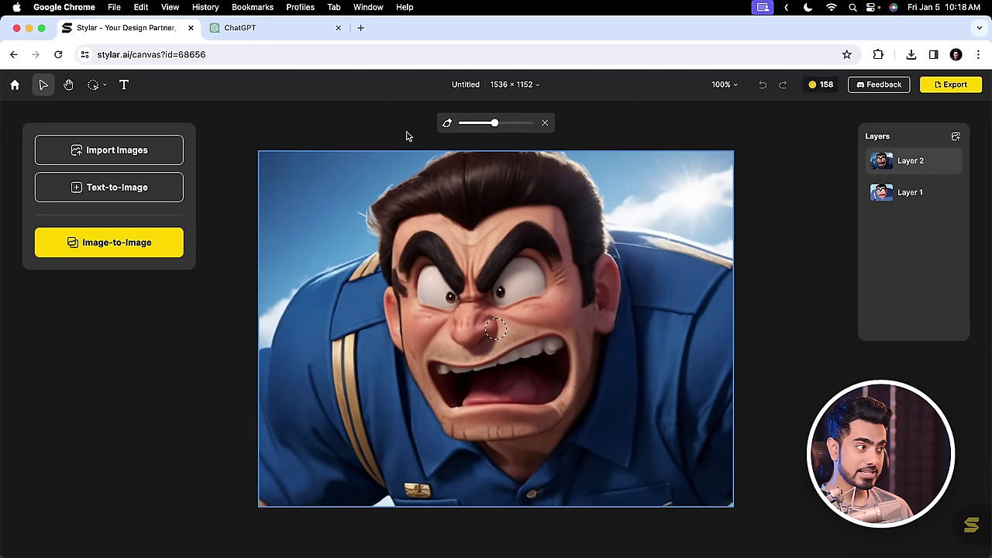
pyautogui.moveTo(309, 173)
pyautogui.mouseDown()
pyautogui.moveTo(286, 209)
pyautogui.moveTo(300, 190)
pyautogui.moveTo(304, 197)
pyautogui.moveTo(362, 164)
pyautogui.moveTo(291, 224)
pyautogui.mouseUp()
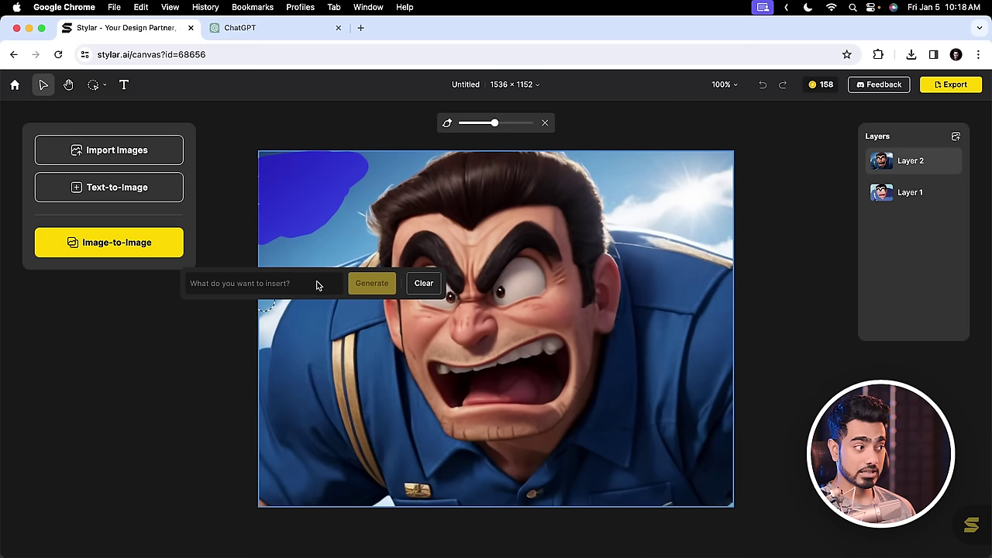
pyautogui.click(545, 124)
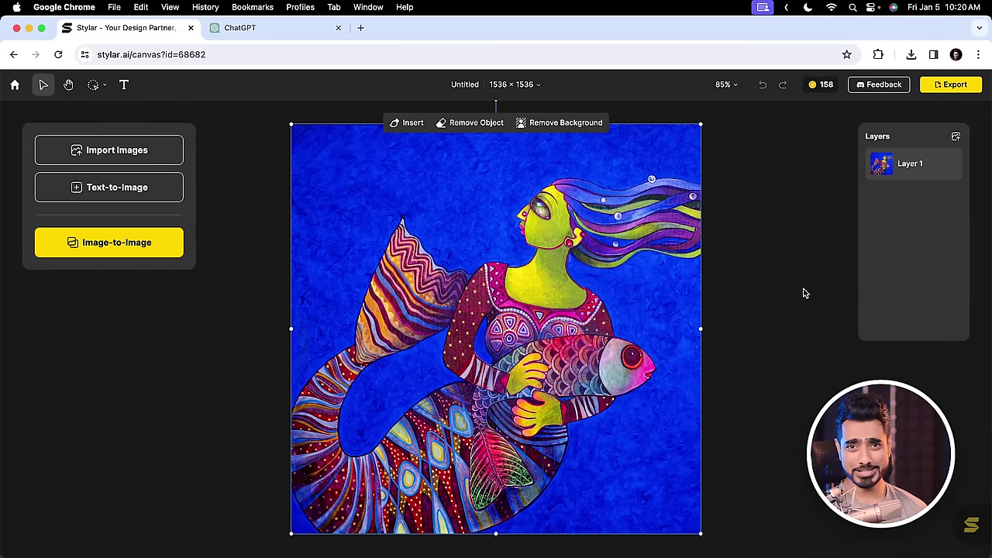
# Auto-prompt the mermaid painting, add 'mermaid' and 'underwater.', set structure match to 1, and Stylarize.
pyautogui.click(155, 245)
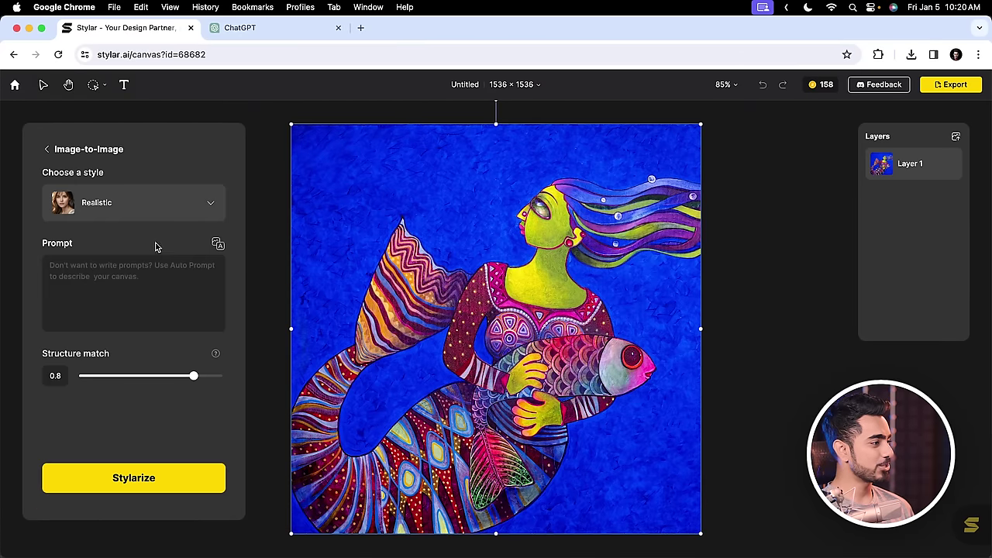
pyautogui.click(218, 245)
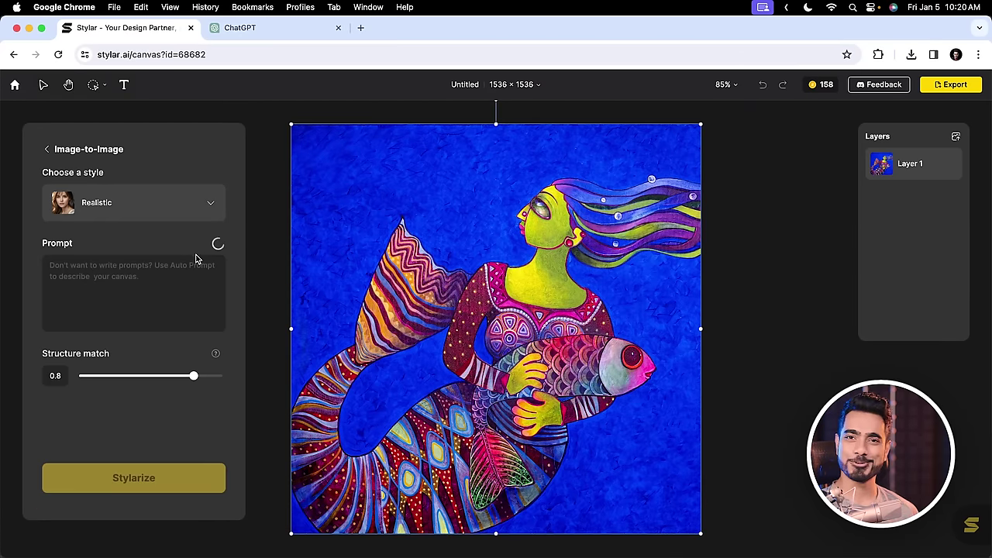
pyautogui.click(142, 315)
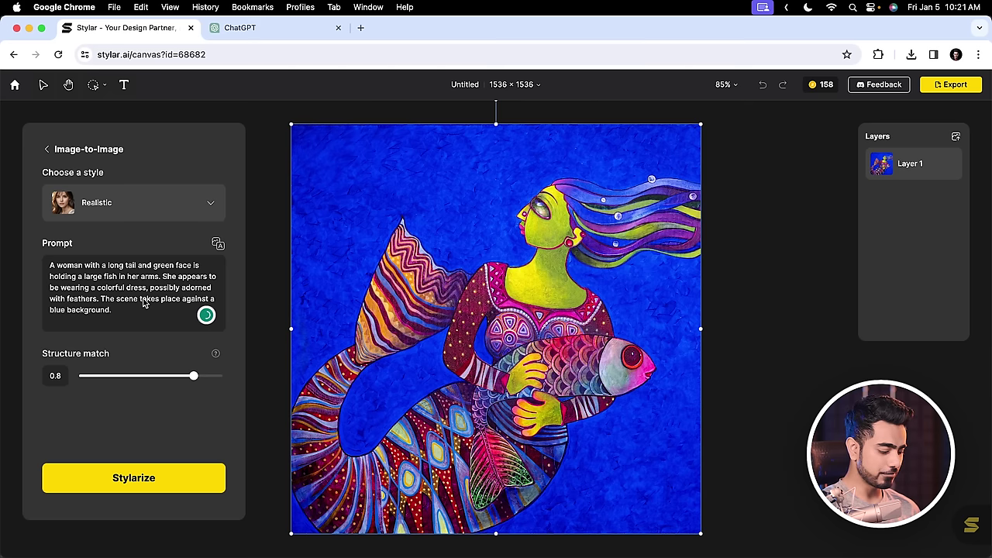
pyautogui.write('underwater.')
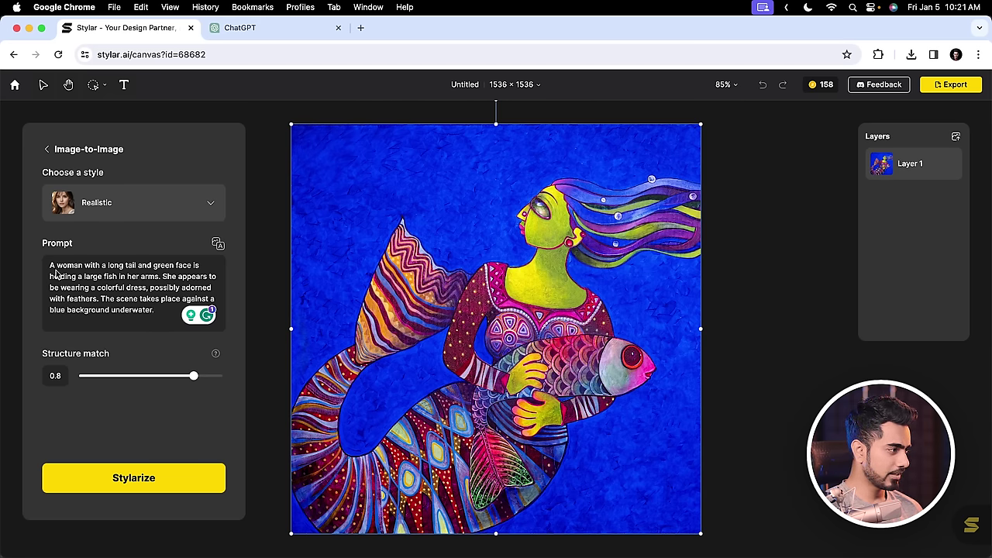
pyautogui.click(55, 265)
pyautogui.write('mermaid')
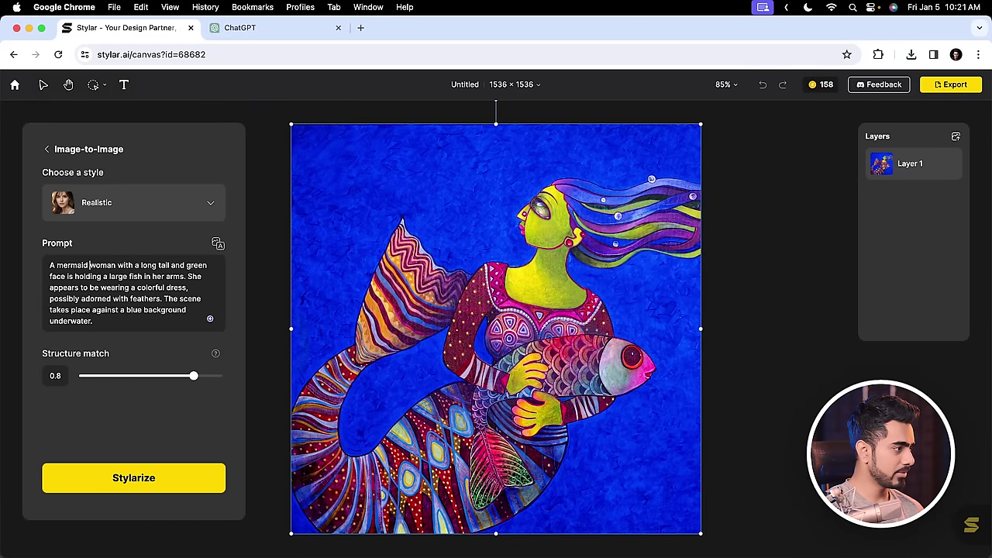
pyautogui.moveTo(193, 375); pyautogui.dragTo(223, 376)
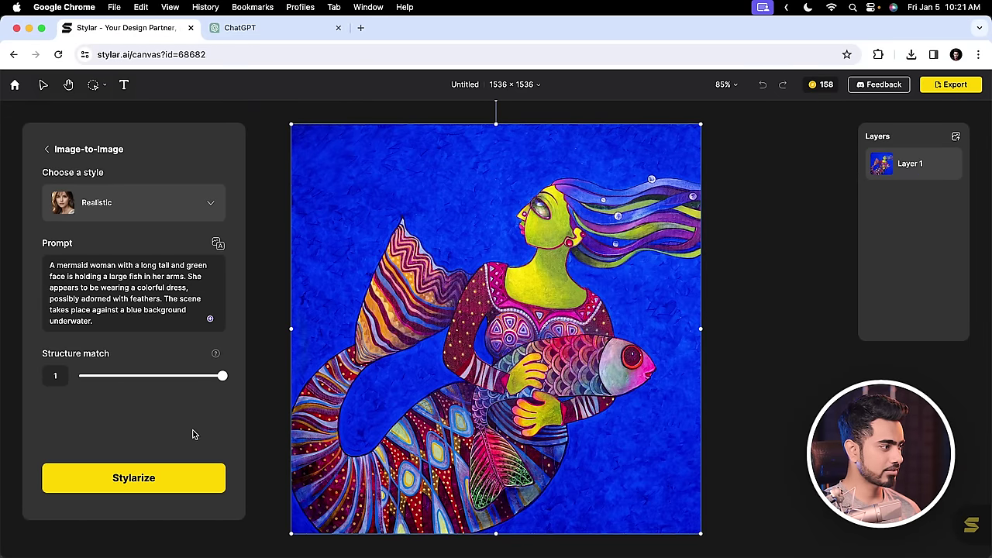
pyautogui.click(194, 478)
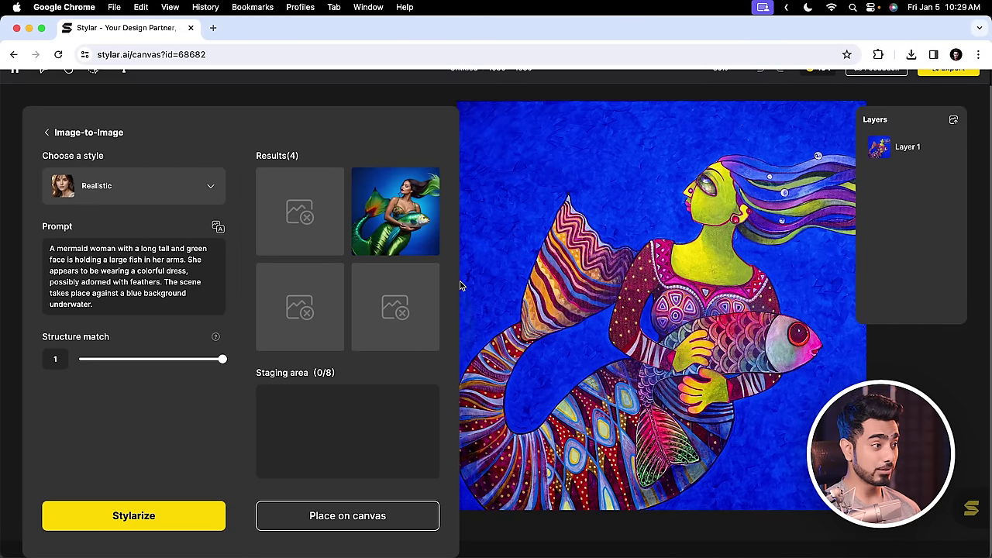
# Generate another batch of mermaid restyles, growing results to 20, and browse the thumbnails.
pyautogui.moveTo(402, 226)
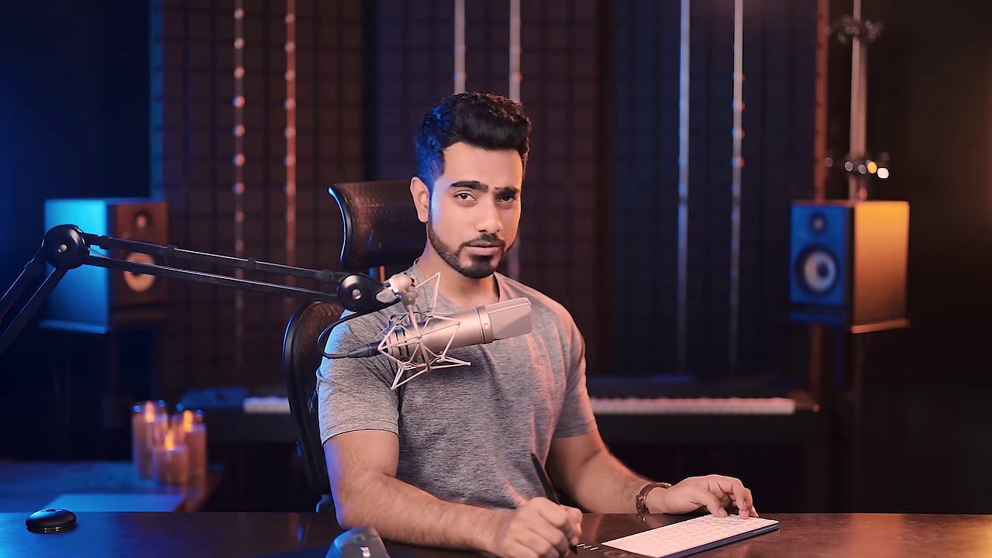
pyautogui.click(187, 523)
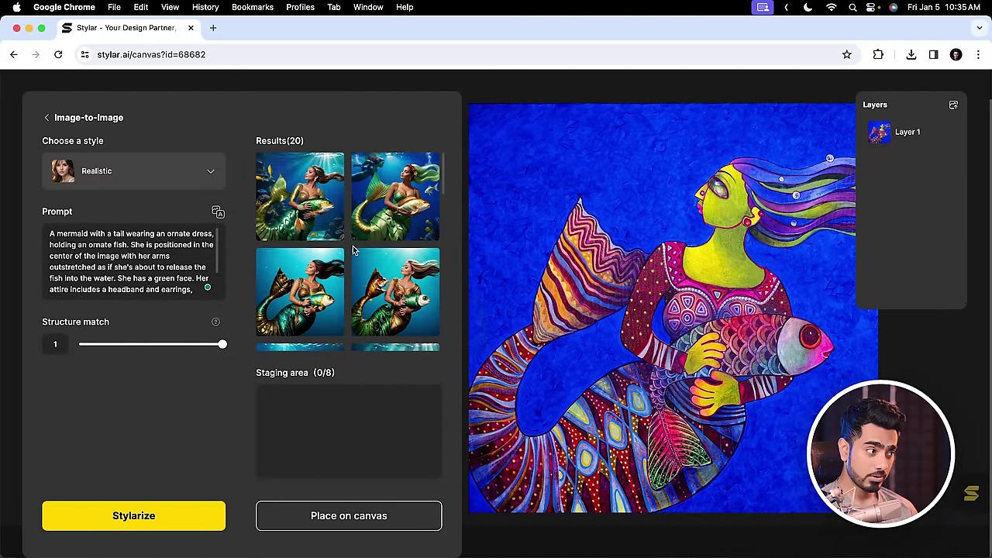
pyautogui.moveTo(323, 215)
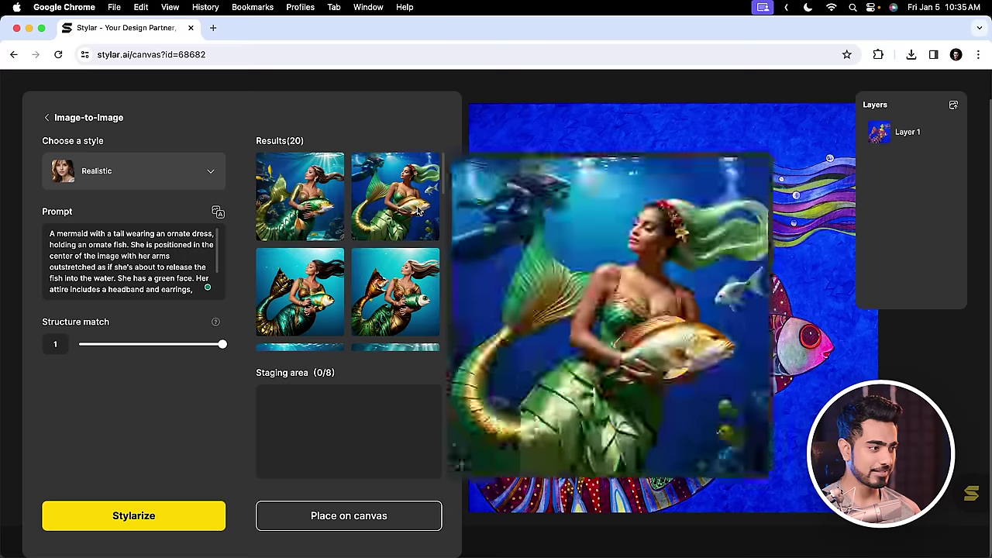
pyautogui.moveTo(299, 285)
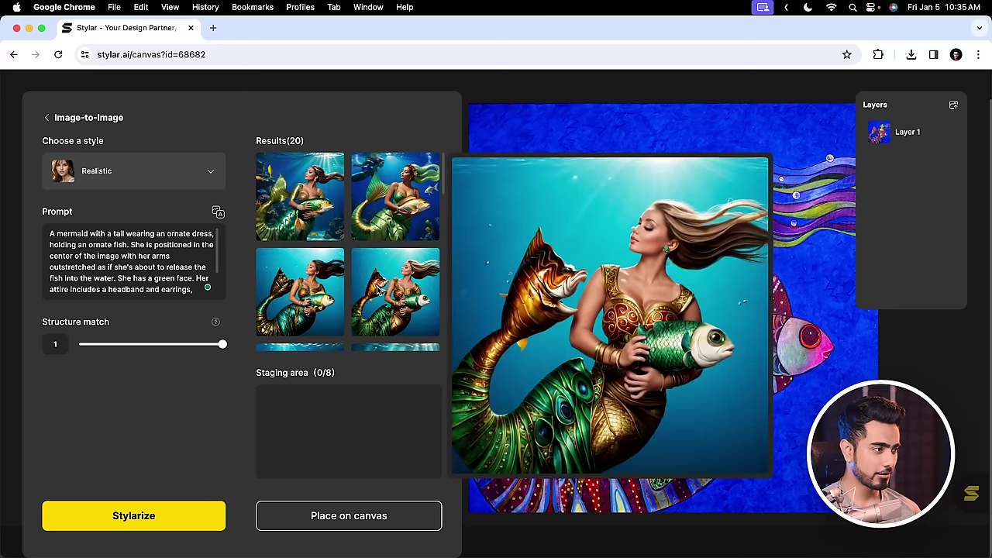
pyautogui.scroll(-3, 380, 293)
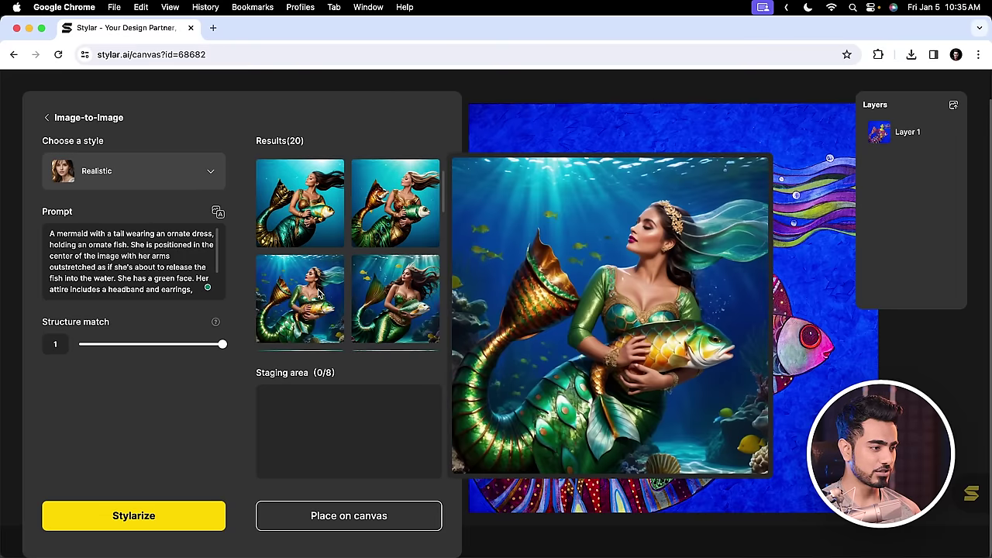
pyautogui.scroll(-1, 320, 293)
pyautogui.scroll(-2, 324, 288)
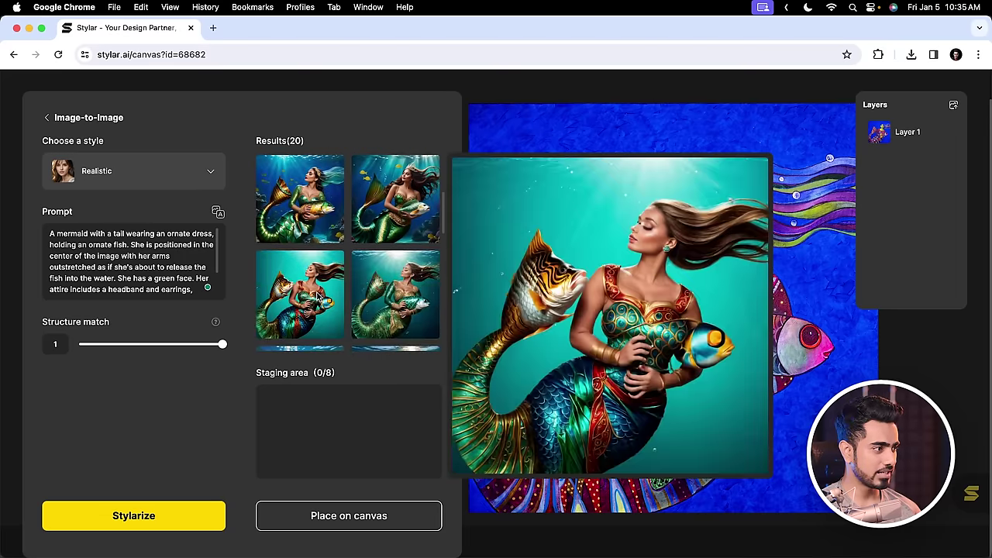
pyautogui.scroll(-1, 394, 301)
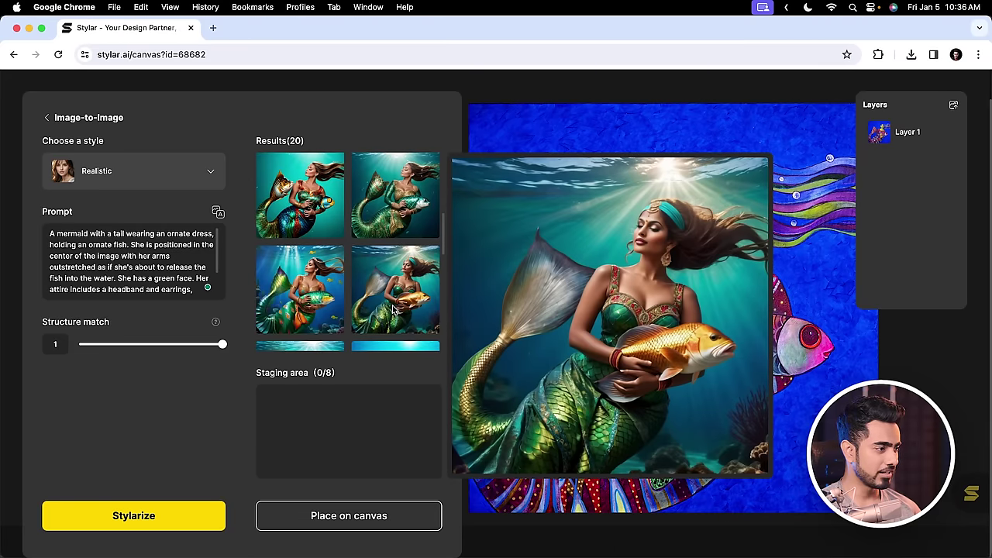
pyautogui.scroll(-1, 316, 302)
pyautogui.scroll(1, 317, 303)
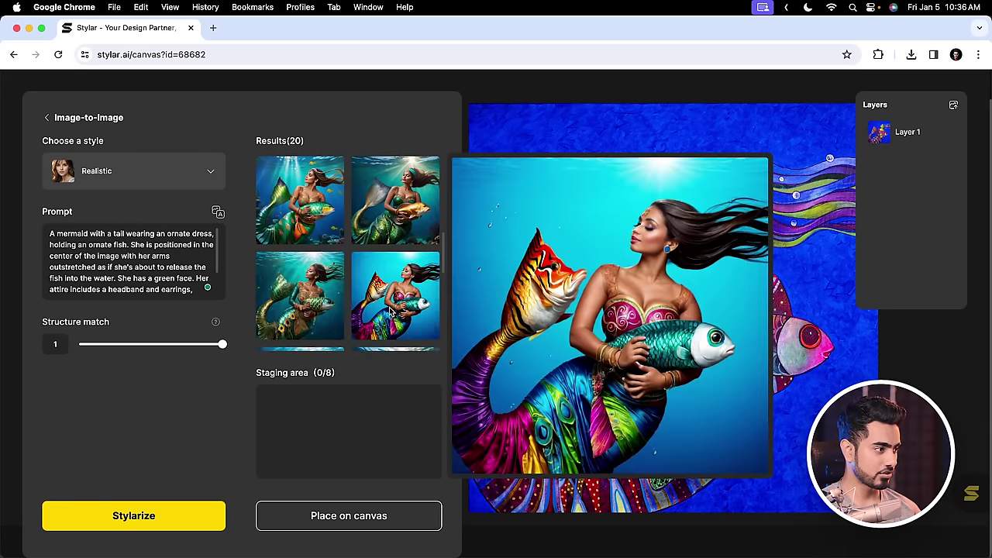